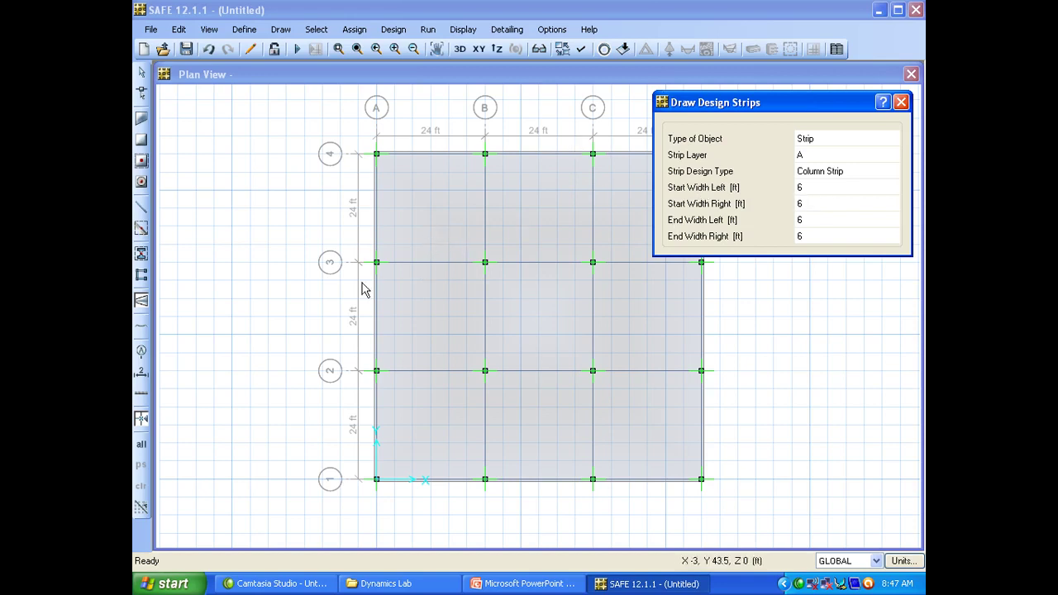
# Draw a layer A column strip, 6 ft wide on each side, along grid line 3 from A3 to D3
pyautogui.click(816, 173)
pyautogui.click(816, 177)
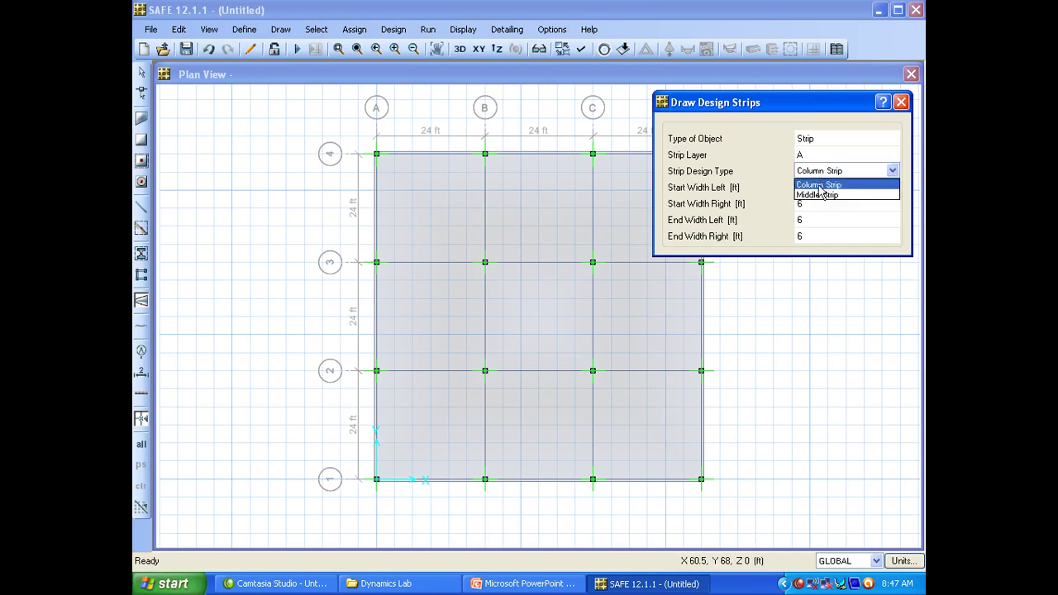
pyautogui.click(820, 188)
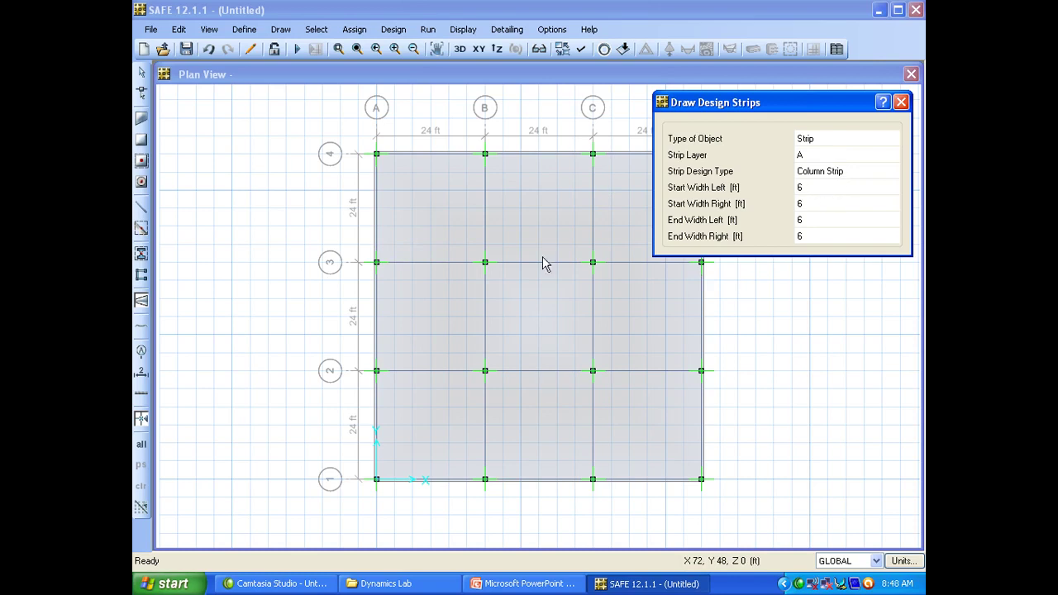
pyautogui.click(376, 262)
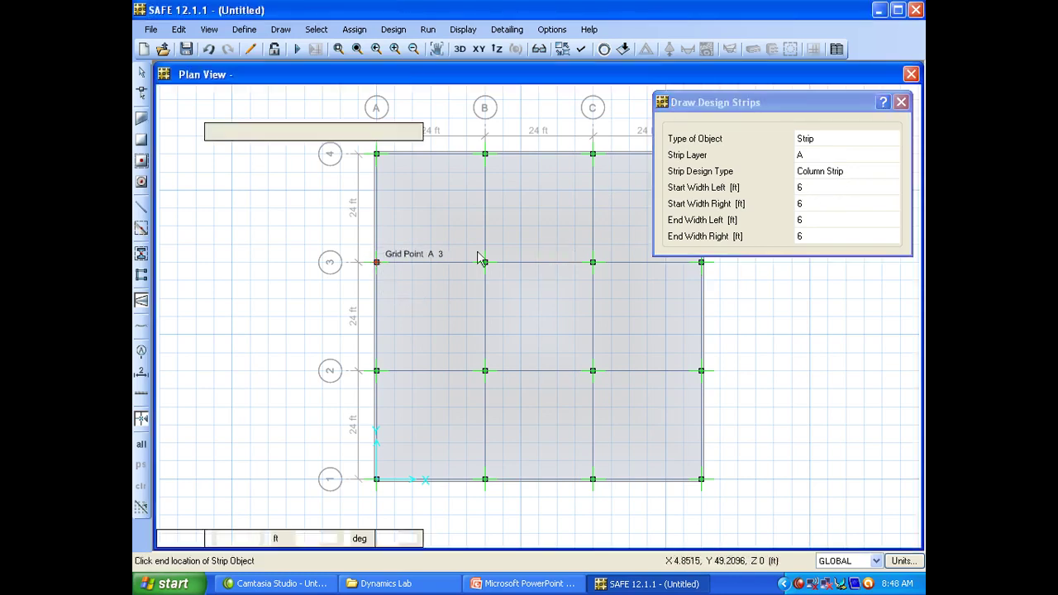
pyautogui.click(701, 263)
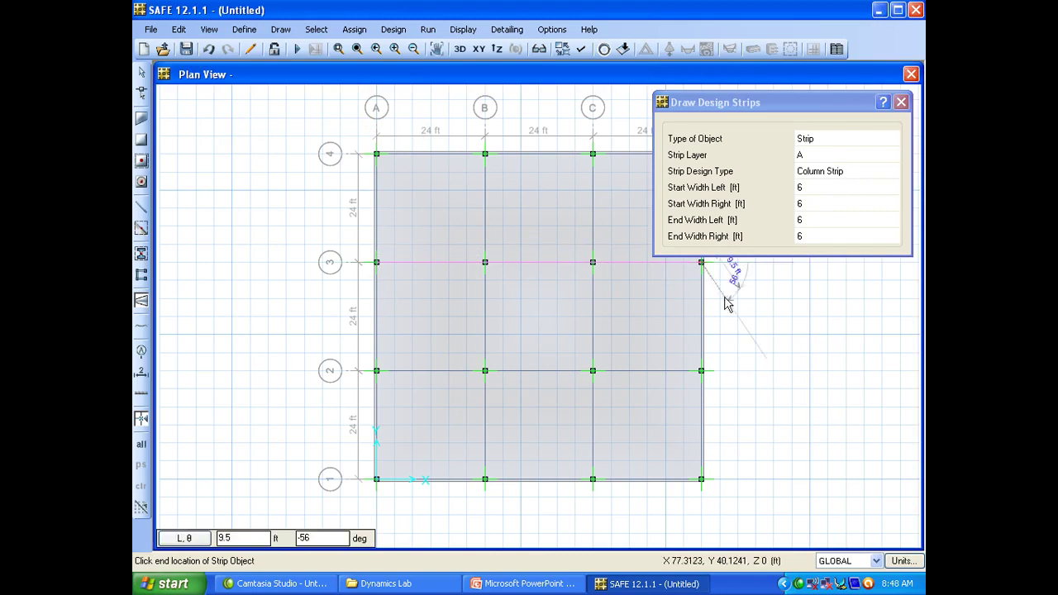
pyautogui.press('Return')
pyautogui.press('Escape')
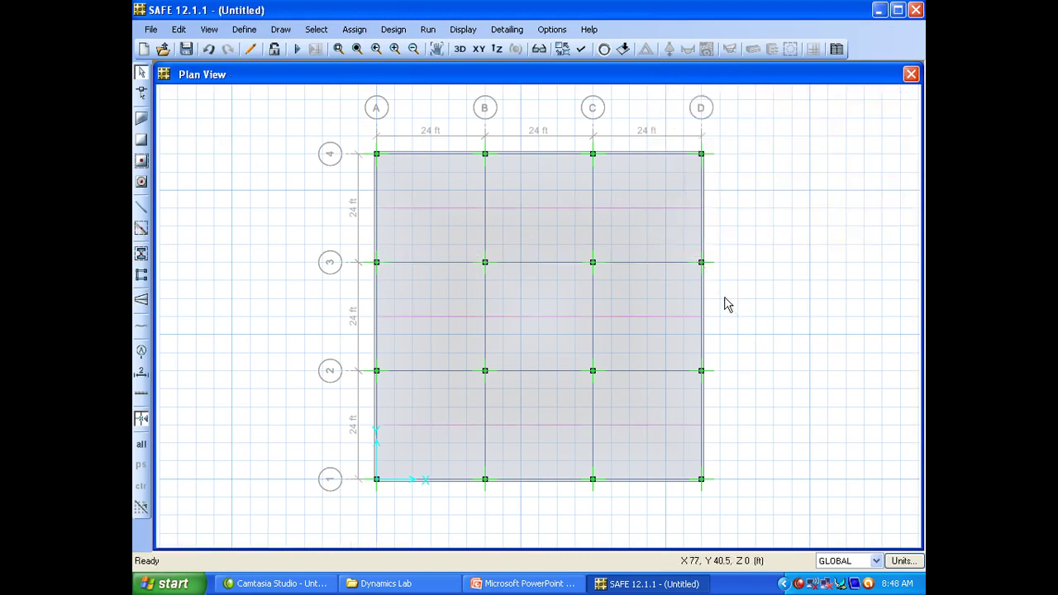
# Inspect the design properties of the middle strip between grid lines 3 and 4, leaving them as they are
pyautogui.click(507, 268)
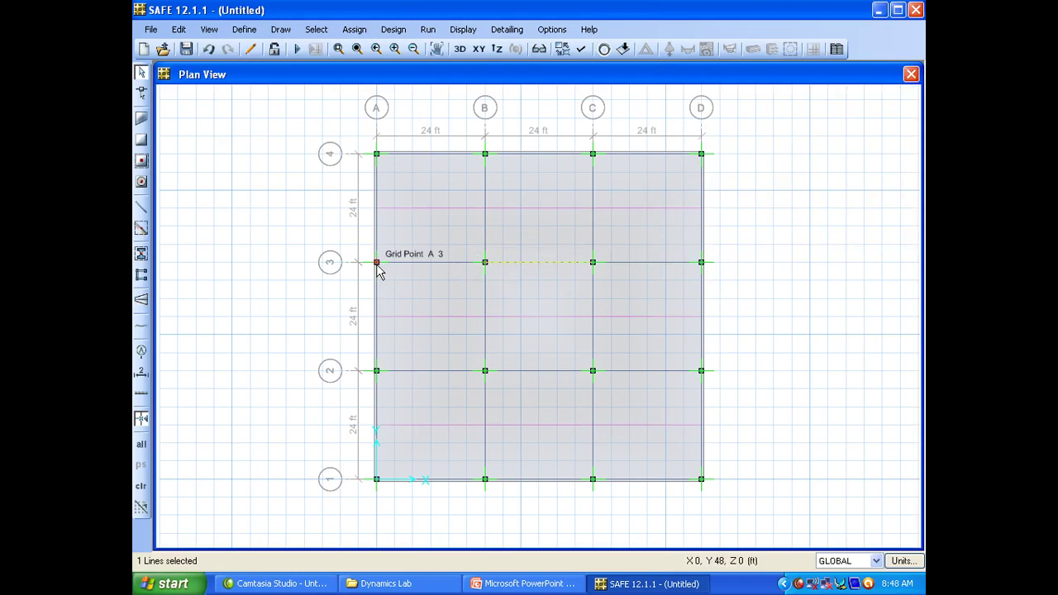
pyautogui.click(414, 208)
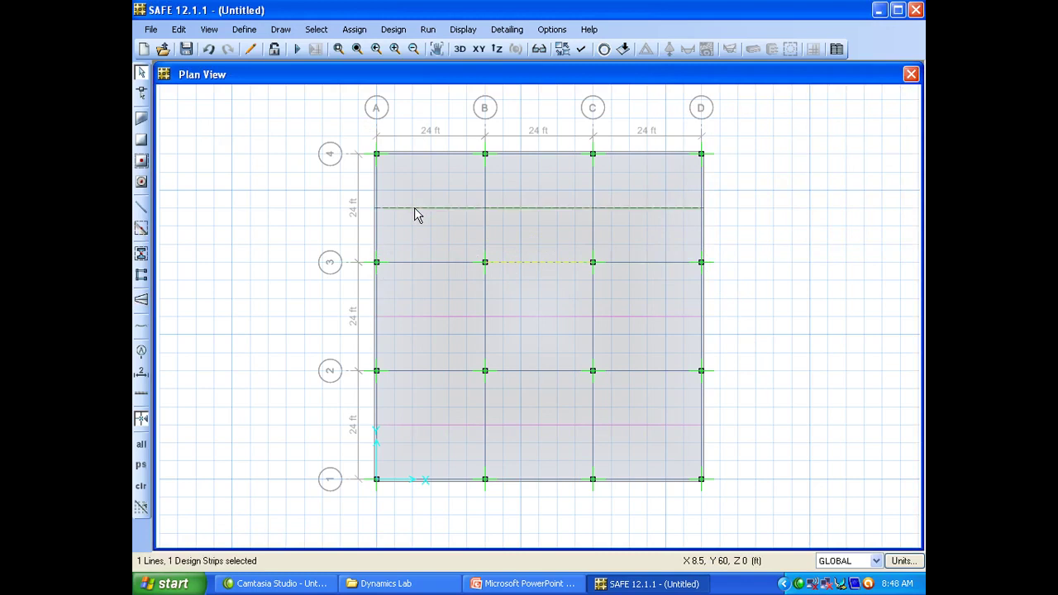
pyautogui.rightClick(415, 213)
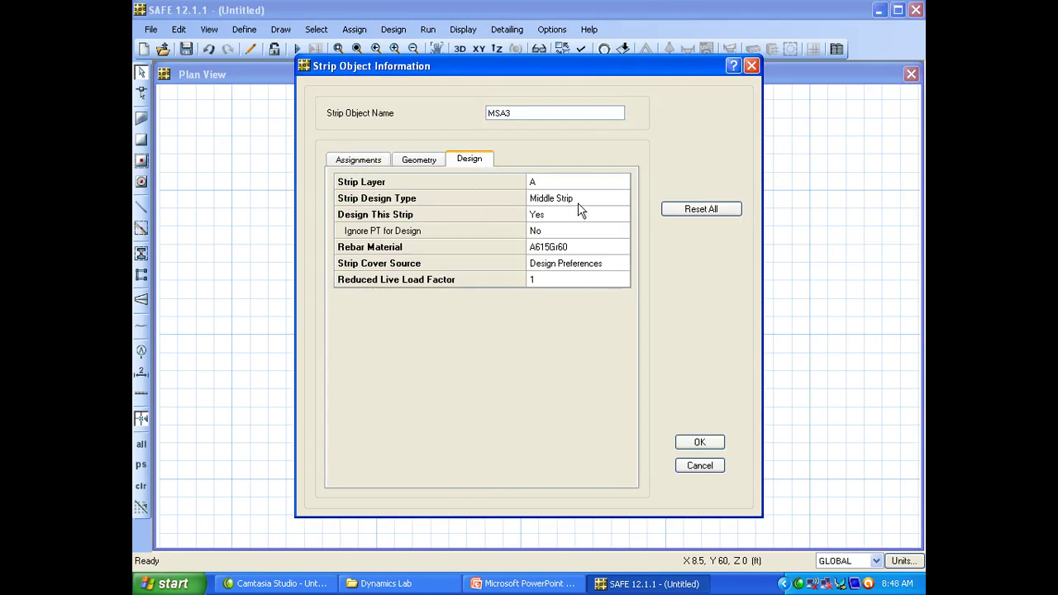
pyautogui.click(695, 466)
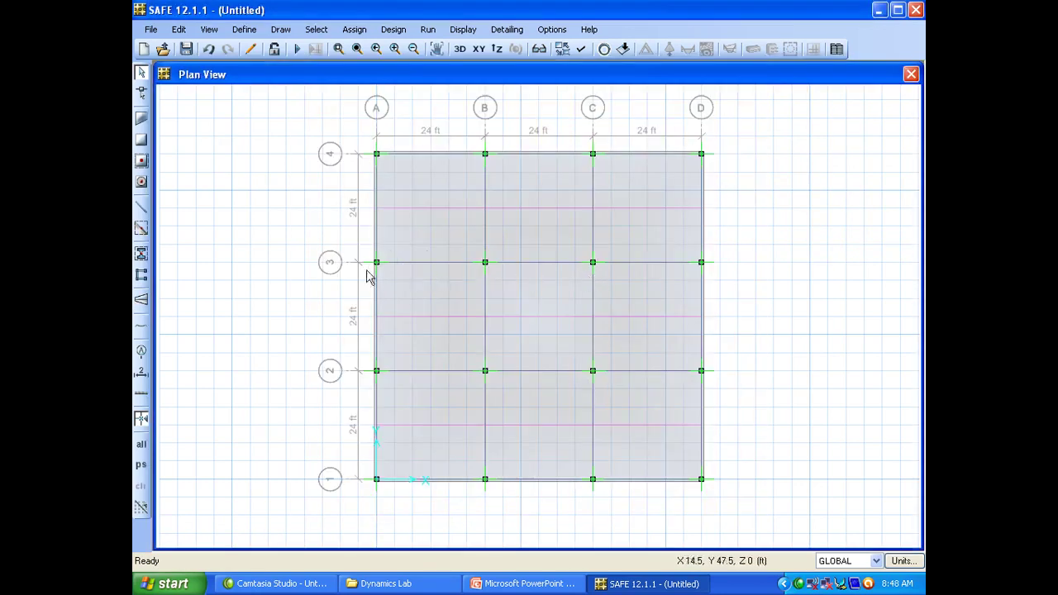
# Draw a layer A column strip, 6 ft wide on each side, along grid line 2 from A2 to D2
pyautogui.click(281, 30)
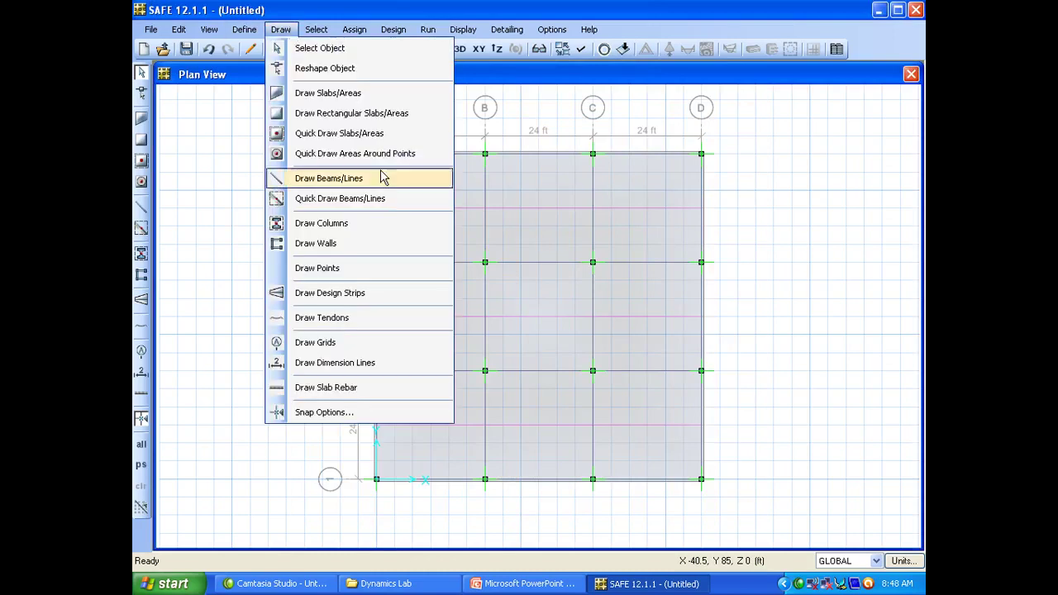
pyautogui.click(365, 297)
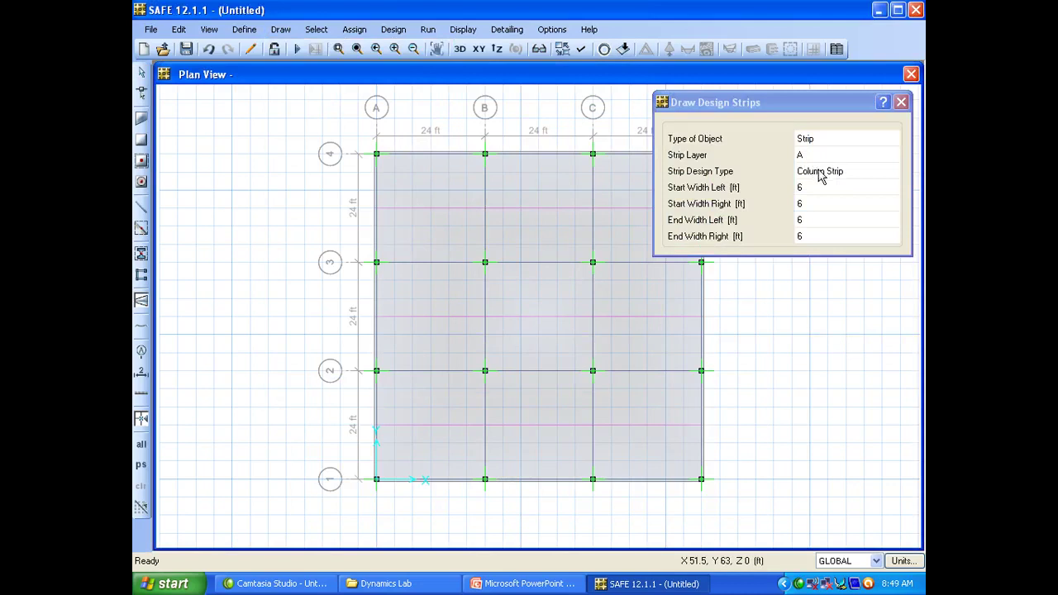
pyautogui.click(377, 371)
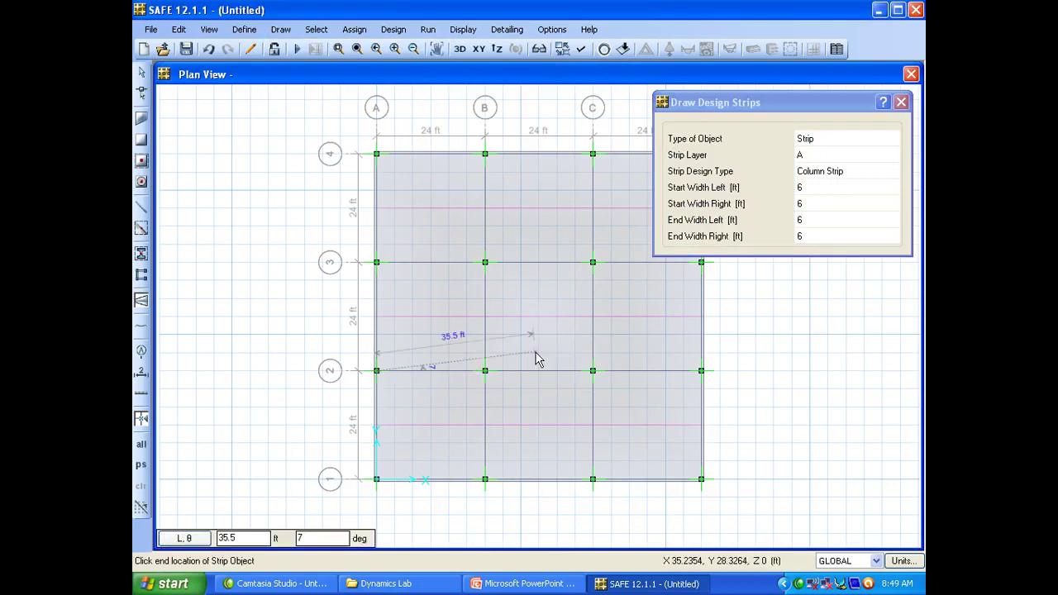
pyautogui.click(701, 372)
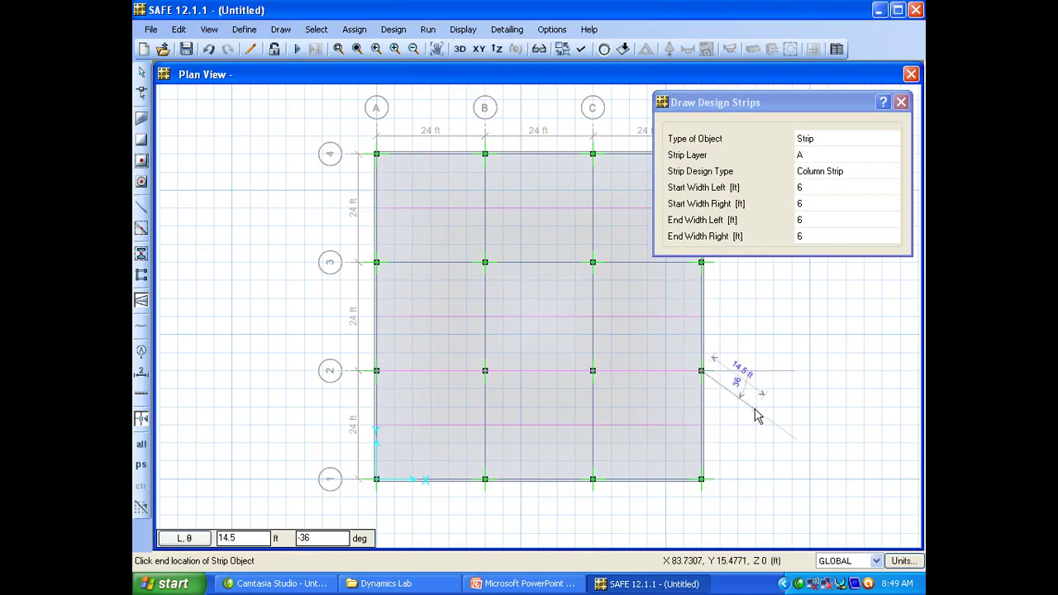
pyautogui.press('Escape')
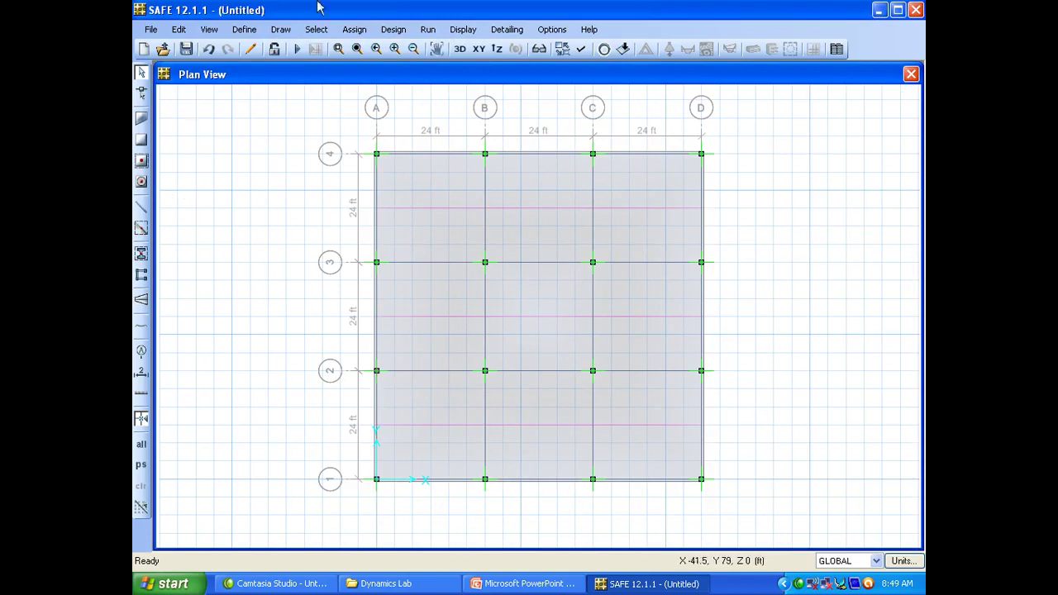
# Redraw the layer A column strip from A2 to D2 and inspect the object information of the line between B2 and C2
pyautogui.click(349, 29)
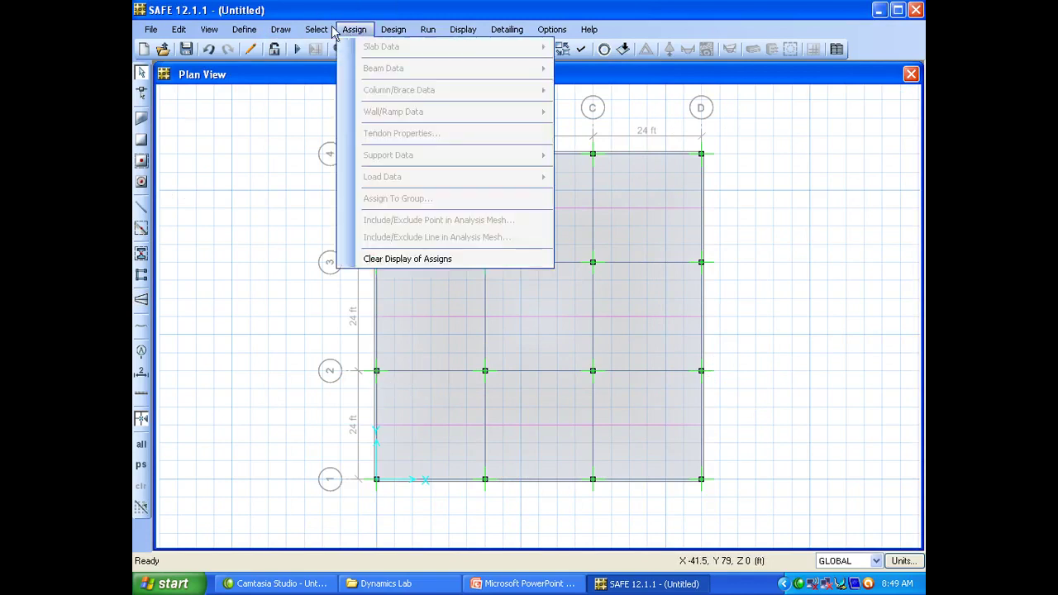
pyautogui.moveTo(286, 31)
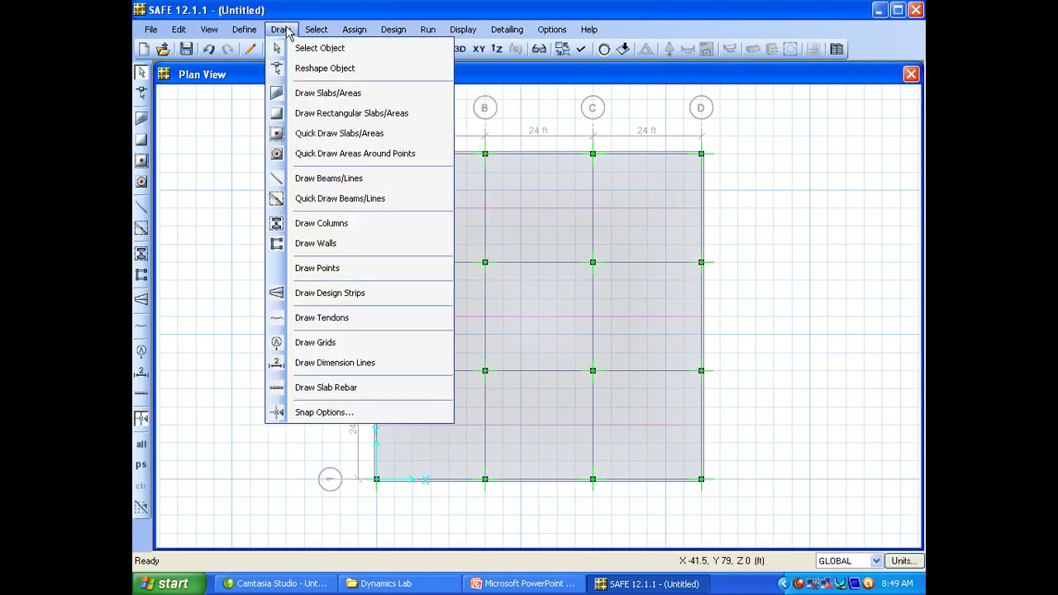
pyautogui.click(314, 295)
pyautogui.click(376, 370)
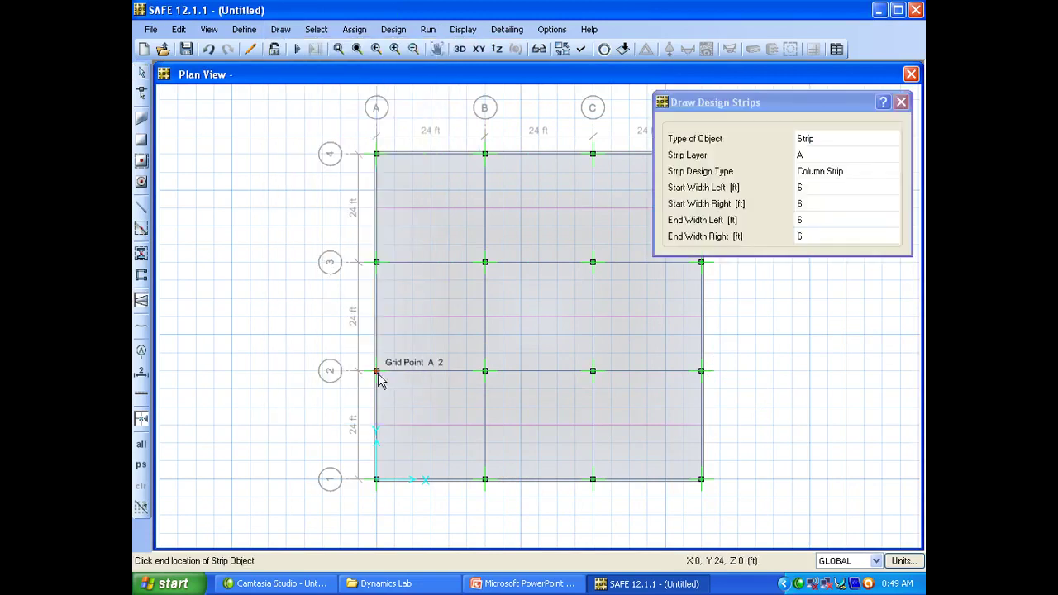
pyautogui.click(701, 371)
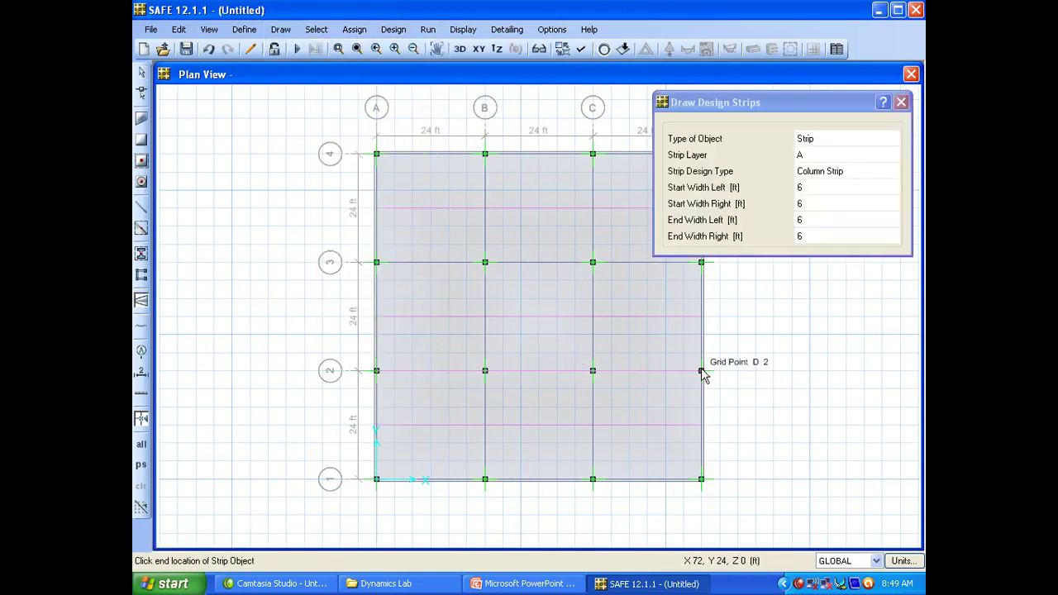
pyautogui.press('Return')
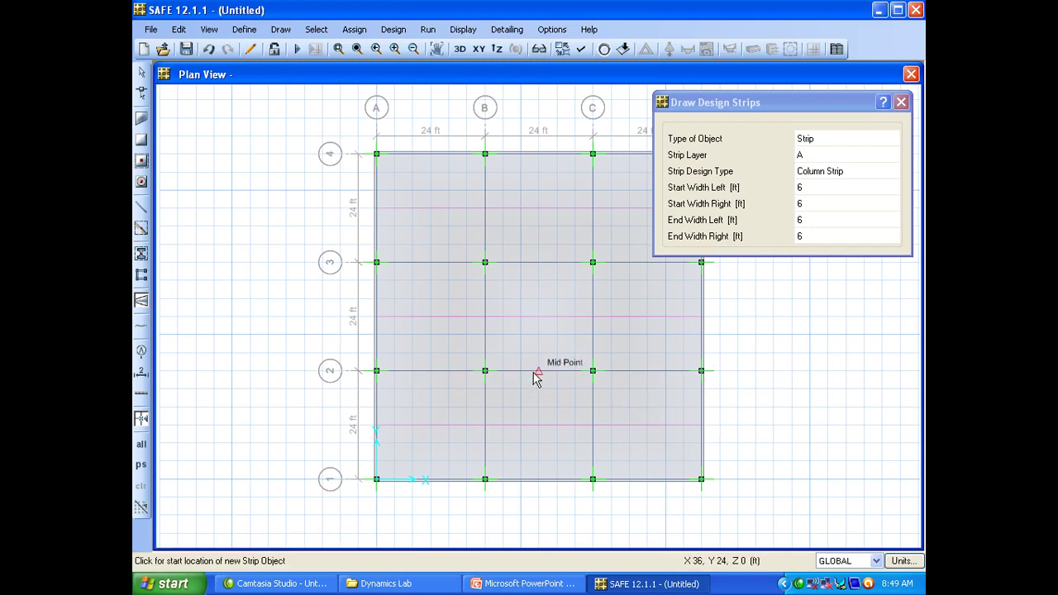
pyautogui.press('Escape')
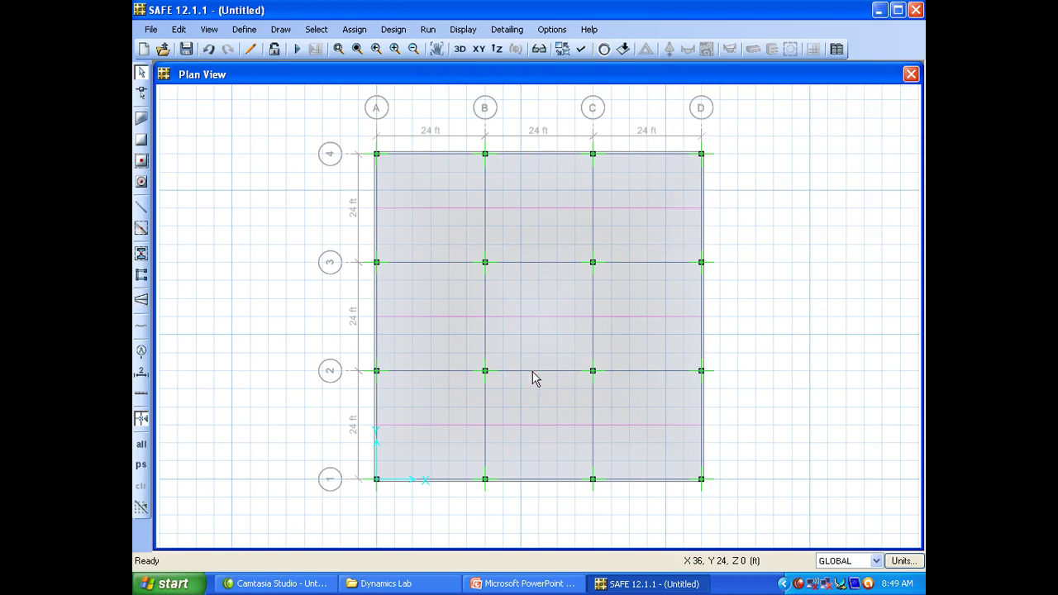
pyautogui.rightClick(533, 379)
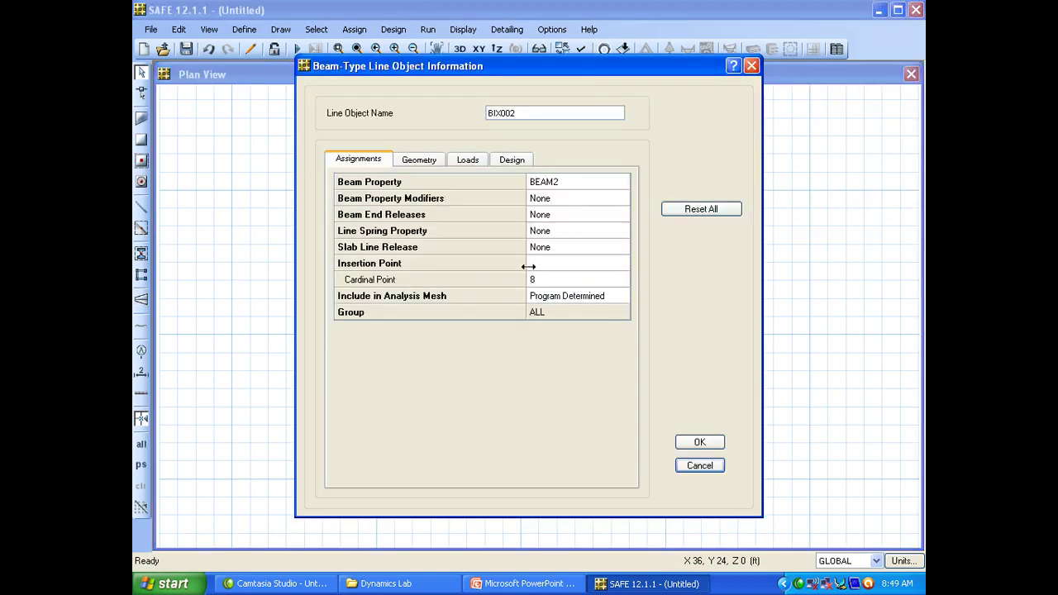
pyautogui.click(708, 468)
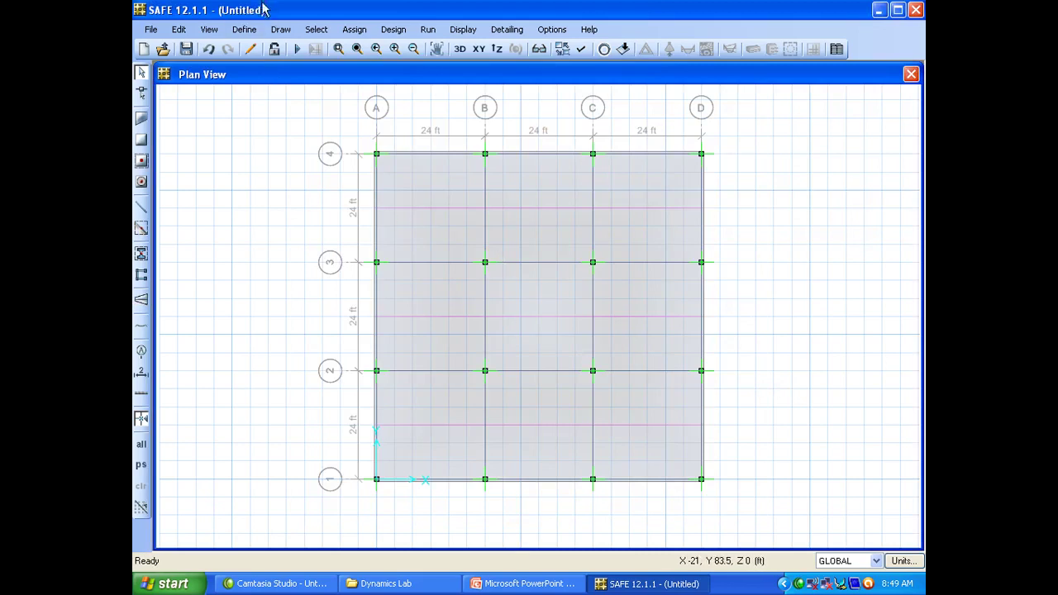
# Draw a layer B column strip, 6 ft wide on each side, along grid line C from C1 to C4
pyautogui.click(281, 30)
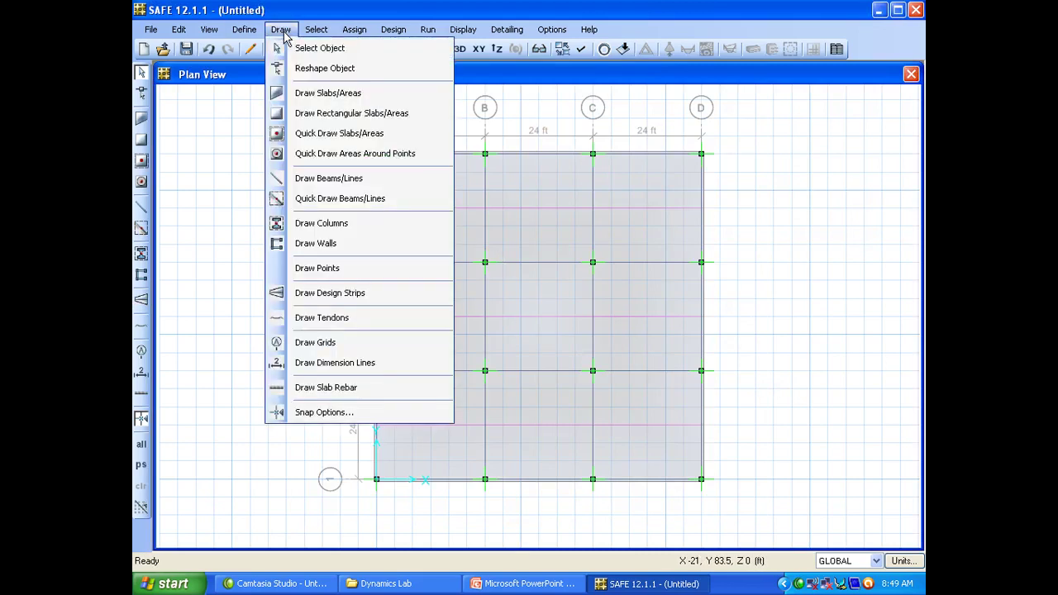
pyautogui.click(348, 294)
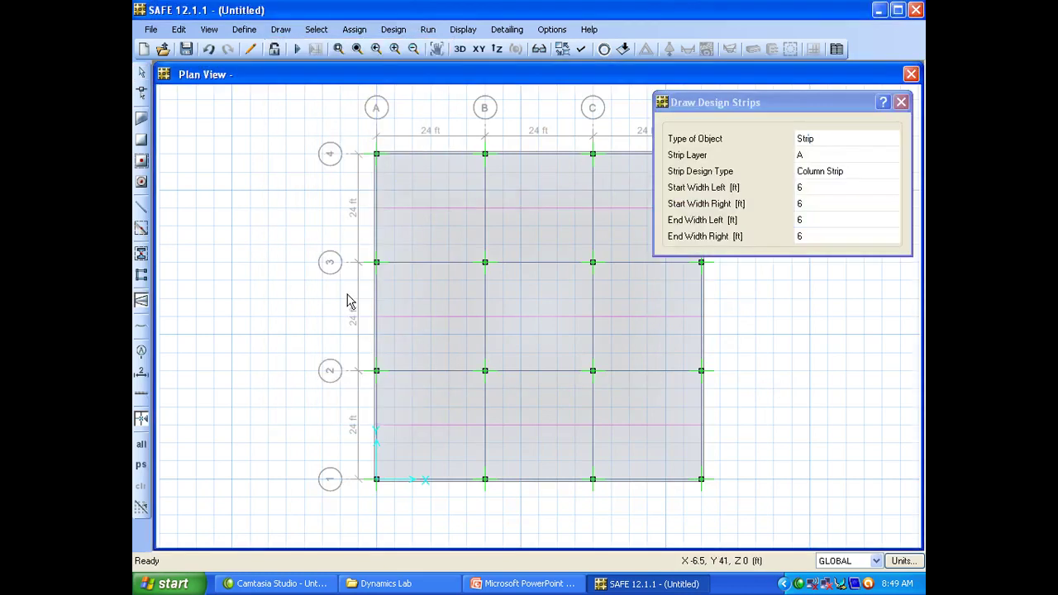
pyautogui.click(833, 159)
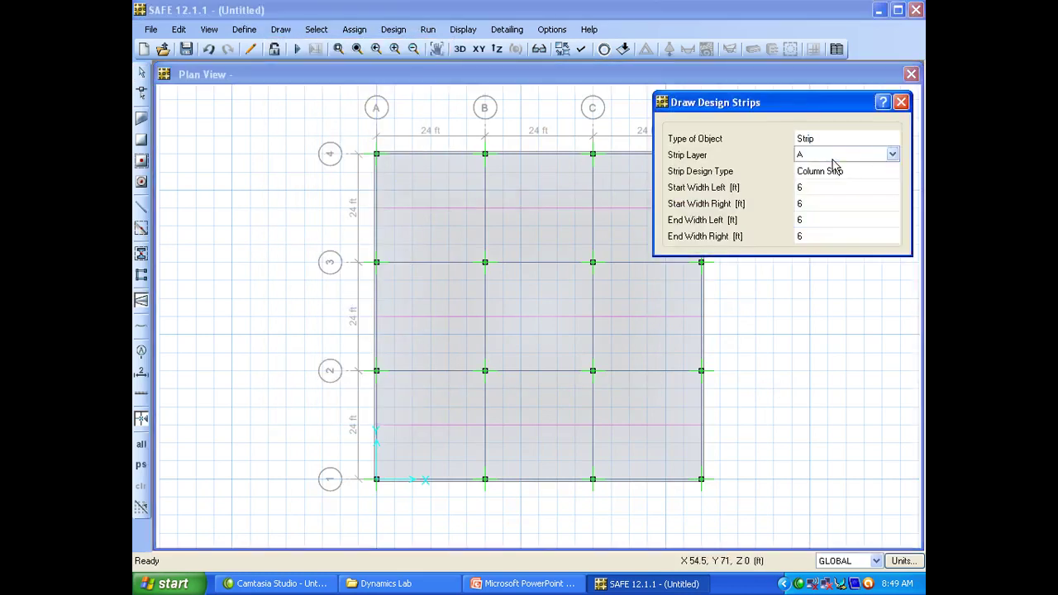
pyautogui.click(833, 159)
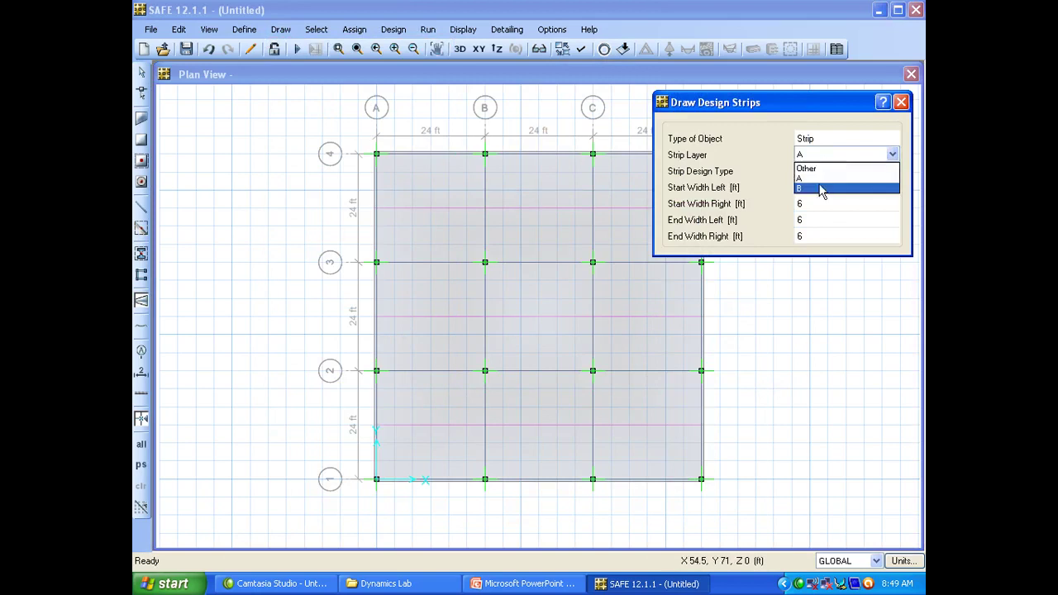
pyautogui.click(821, 190)
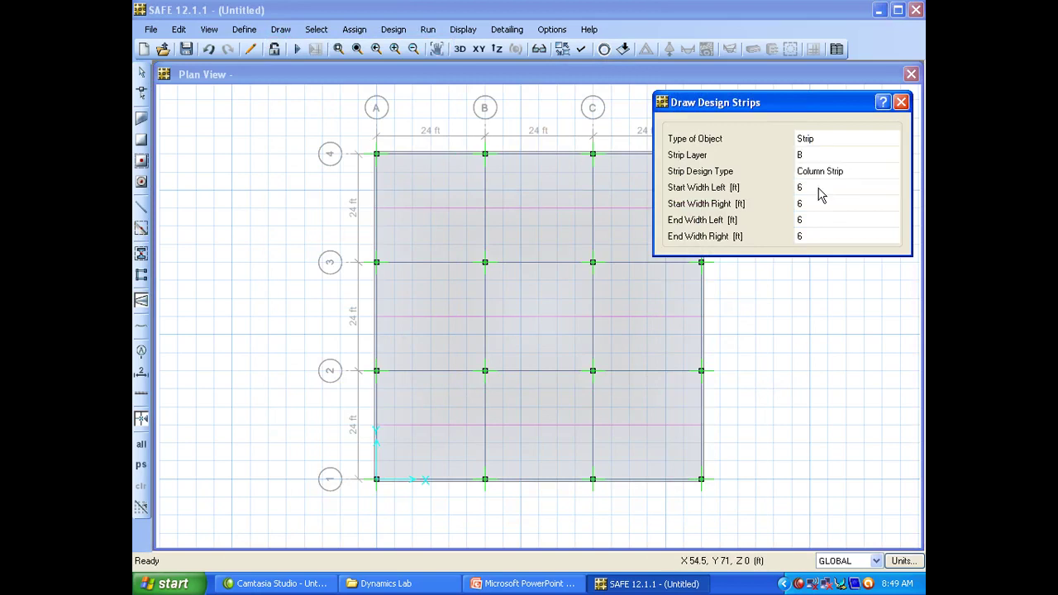
pyautogui.click(594, 481)
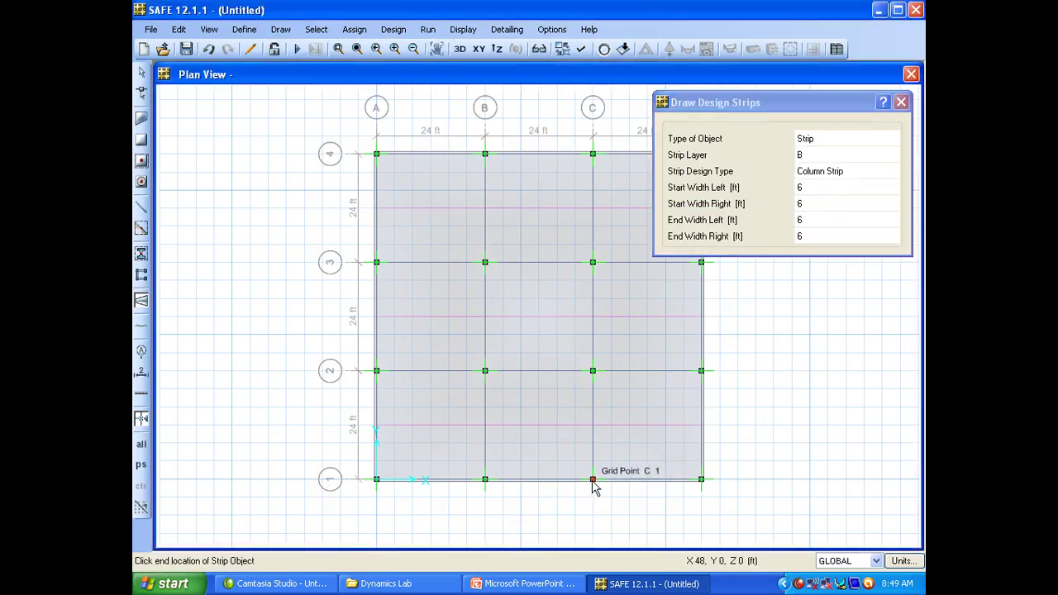
pyautogui.click(593, 156)
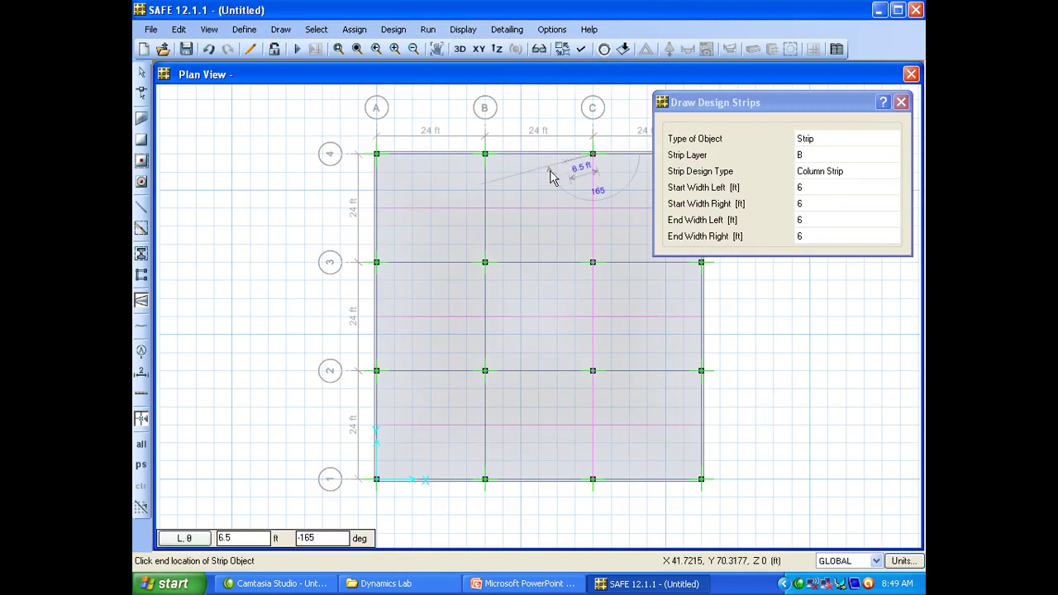
pyautogui.press('Return')
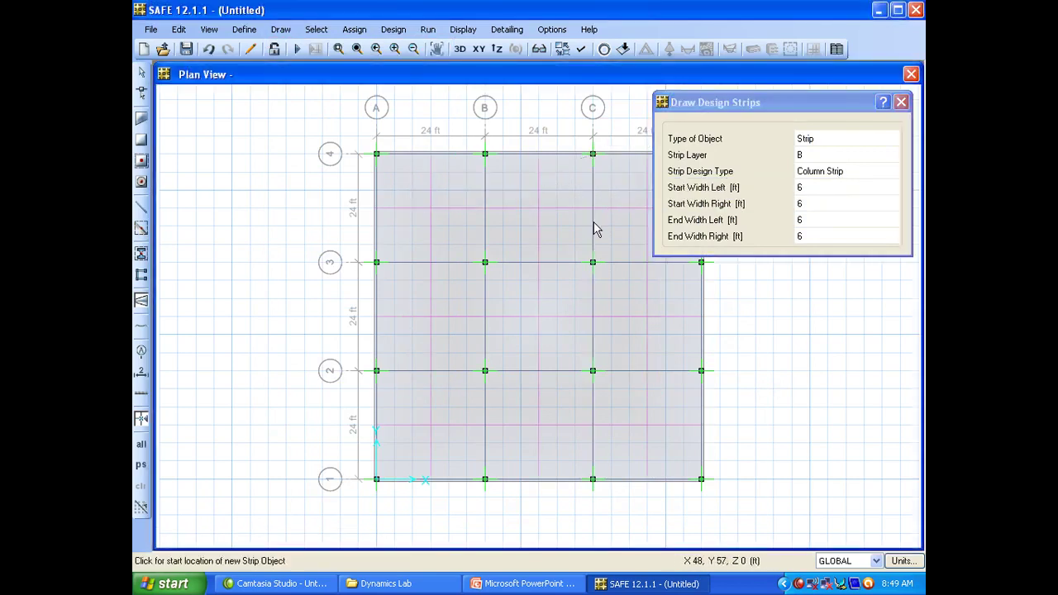
# Inspect the object information of the middle strip between grid lines B and C and of the line along grid C
pyautogui.rightClick(538, 241)
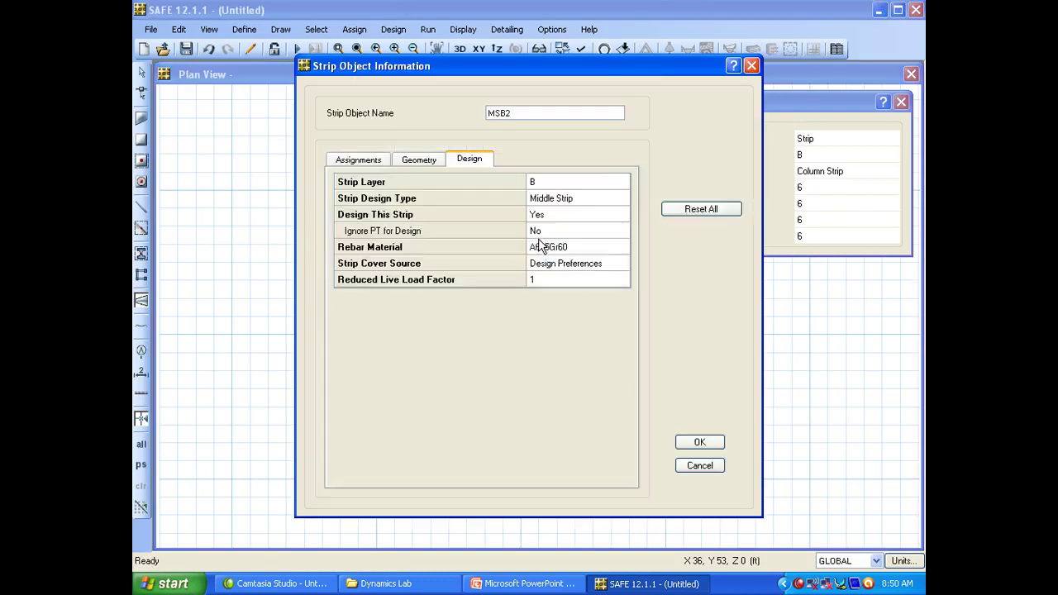
pyautogui.click(699, 465)
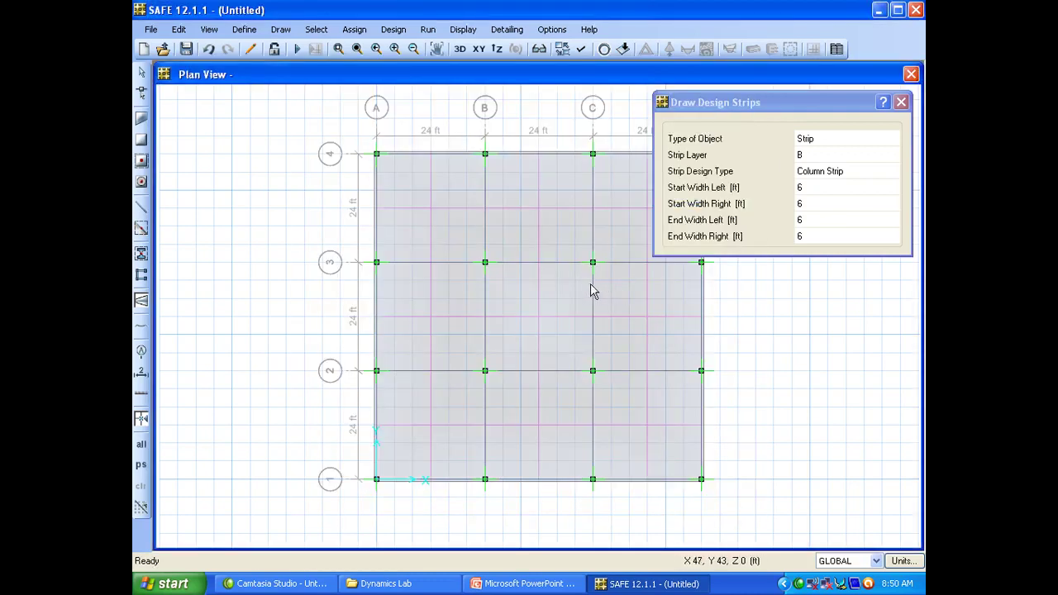
pyautogui.rightClick(595, 291)
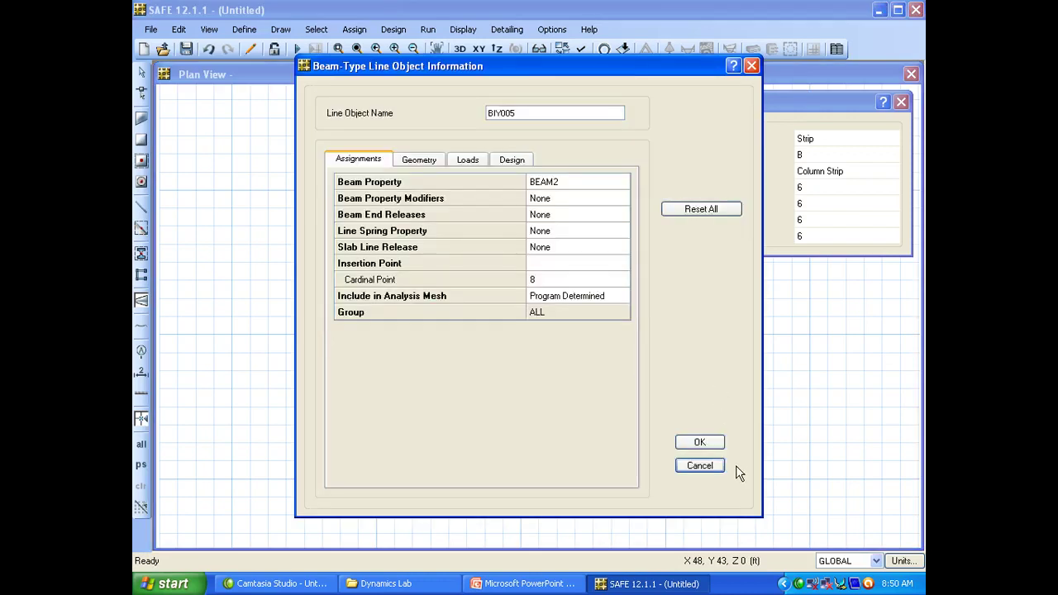
pyautogui.click(709, 468)
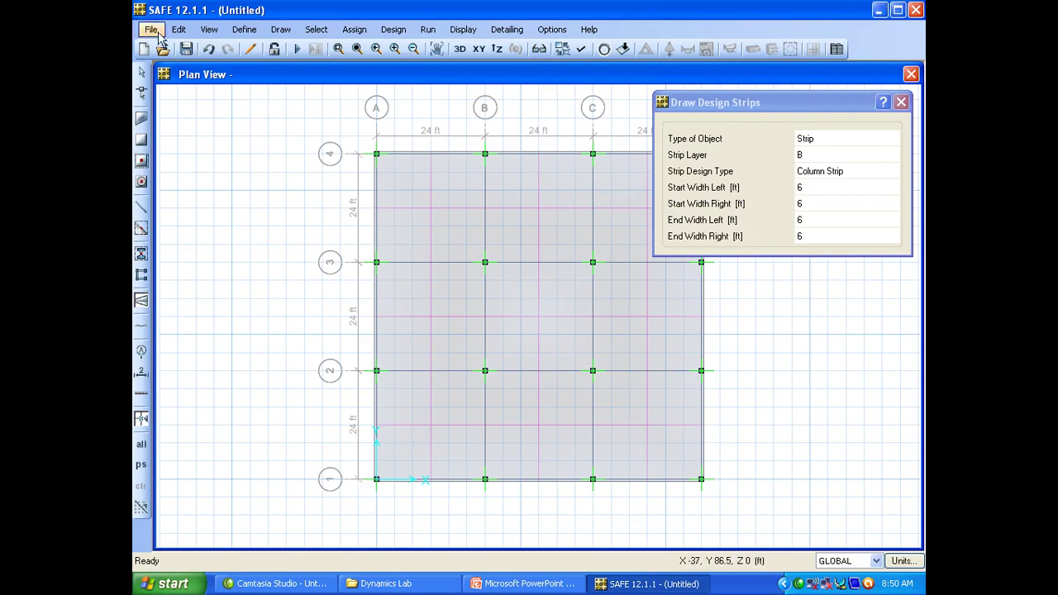
# Start a new Flat Slab with Perimeter Beams model with default dimensions, without saving the current one
pyautogui.click(143, 50)
pyautogui.click(540, 340)
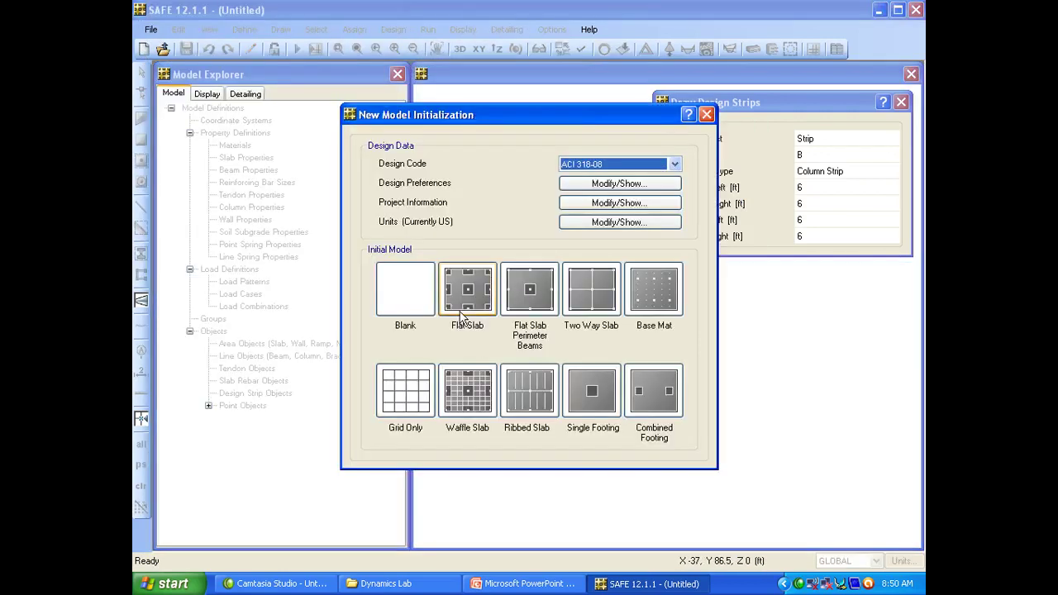
pyautogui.click(527, 289)
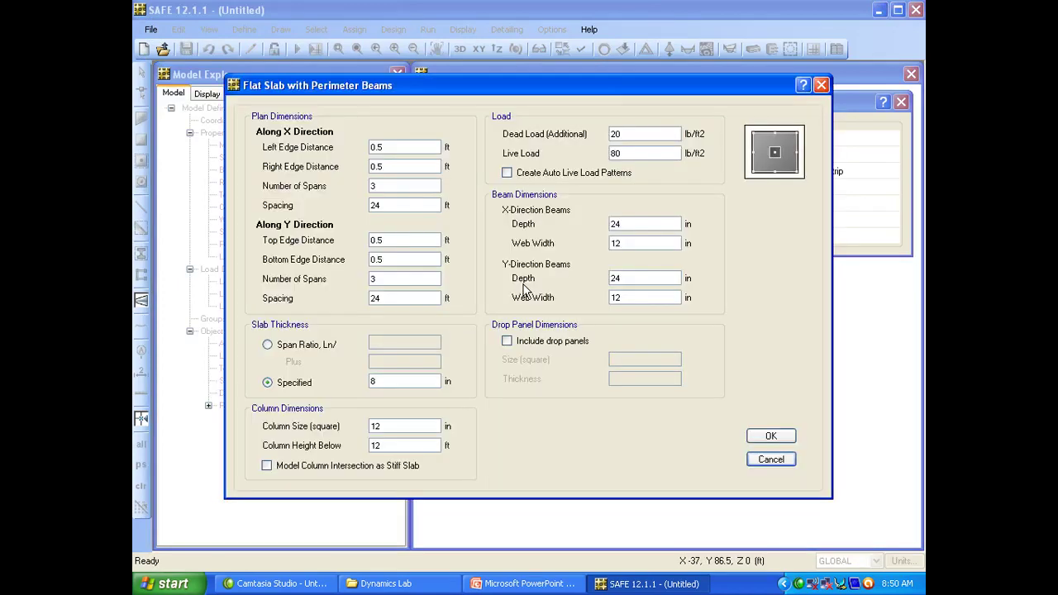
pyautogui.click(771, 436)
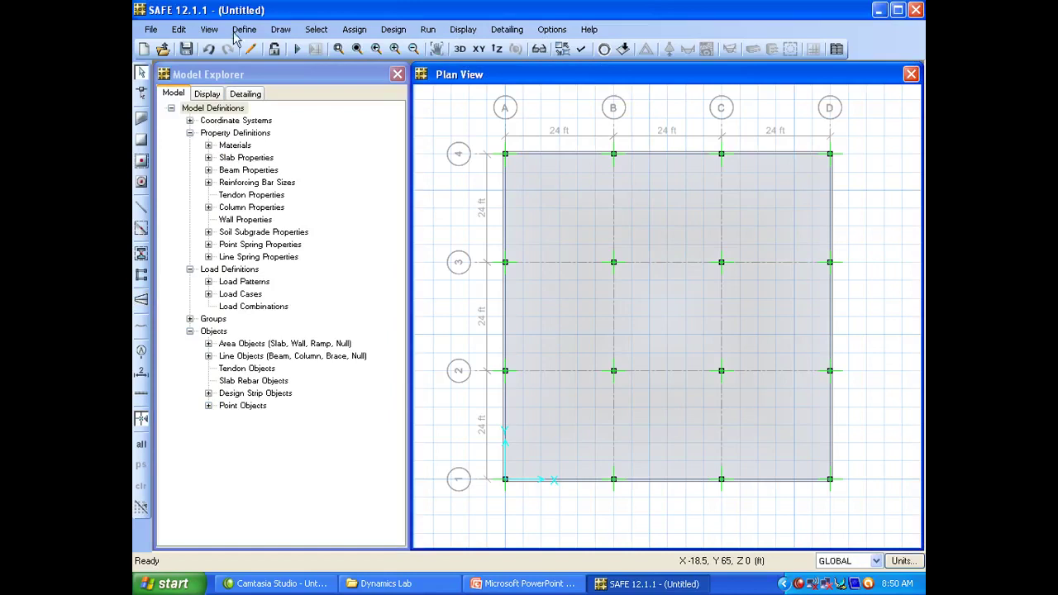
# Draw a layer A column strip, 6 ft wide on each side, along grid line 3 from A3 to D3
pyautogui.click(278, 30)
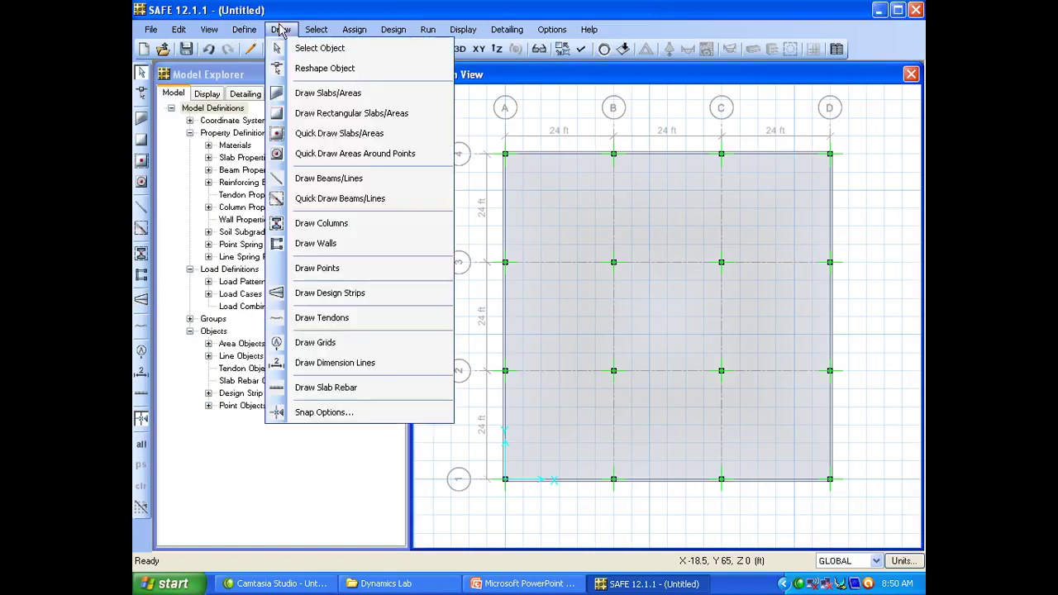
pyautogui.click(329, 295)
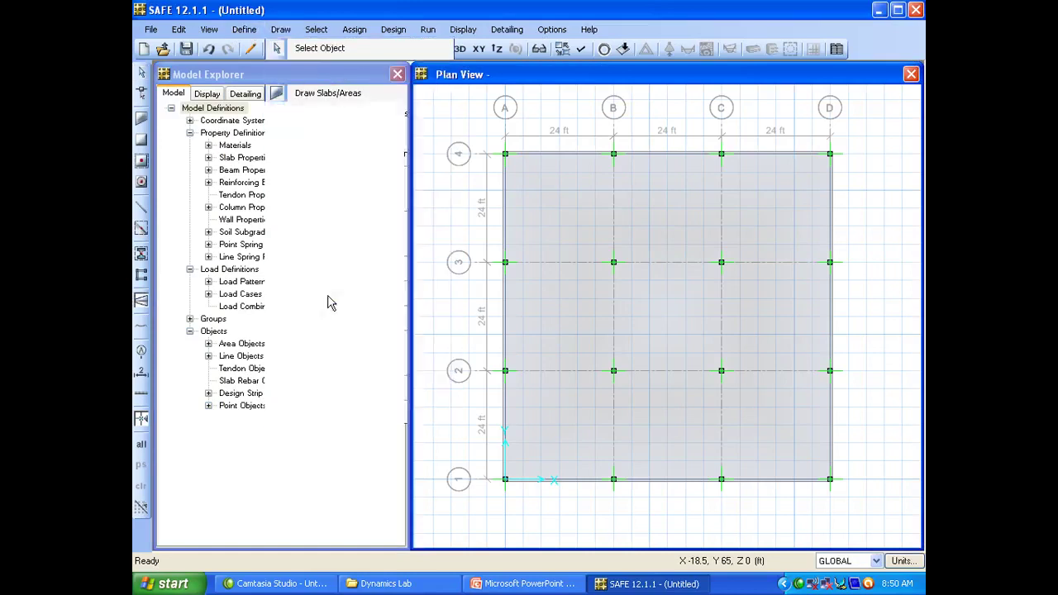
pyautogui.click(506, 264)
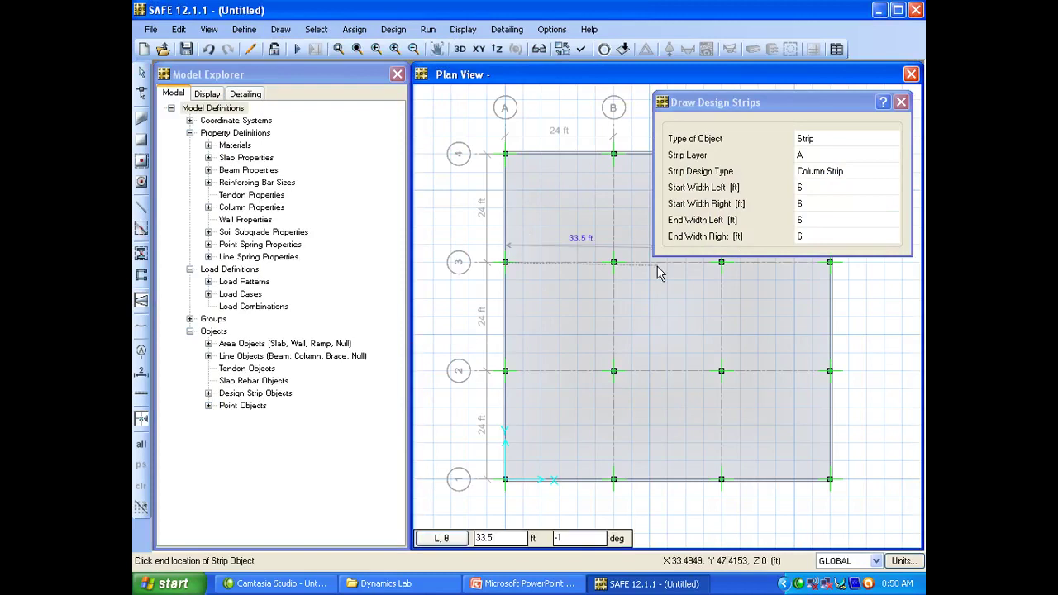
pyautogui.click(829, 264)
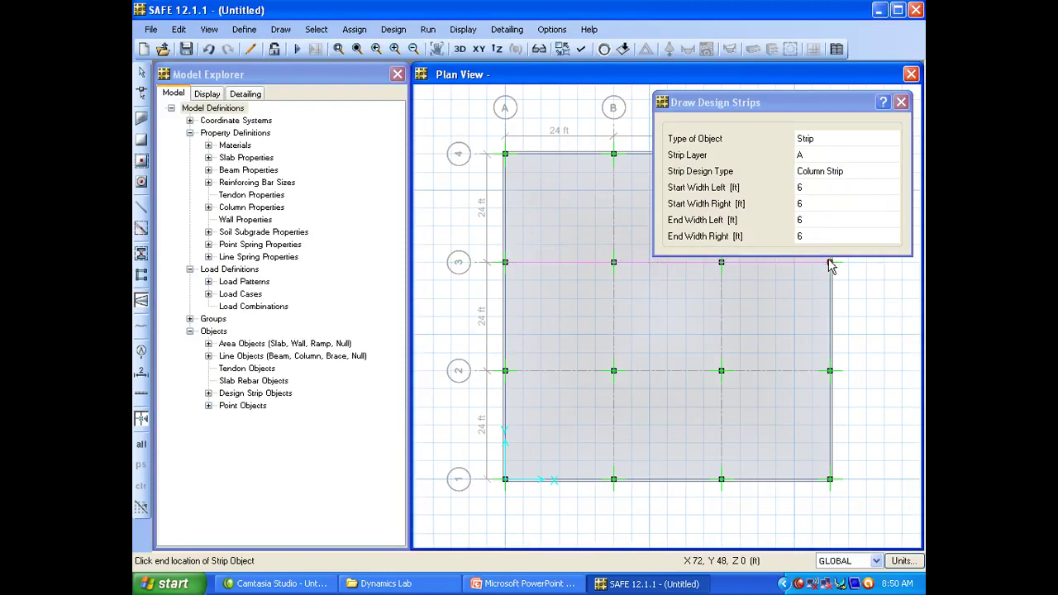
pyautogui.press('Return')
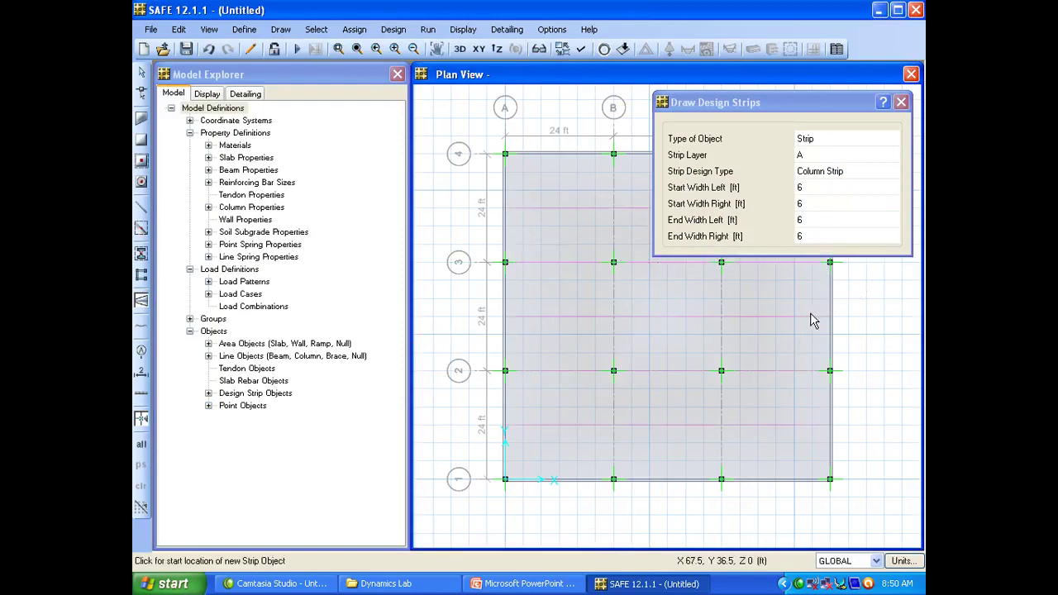
pyautogui.click(901, 102)
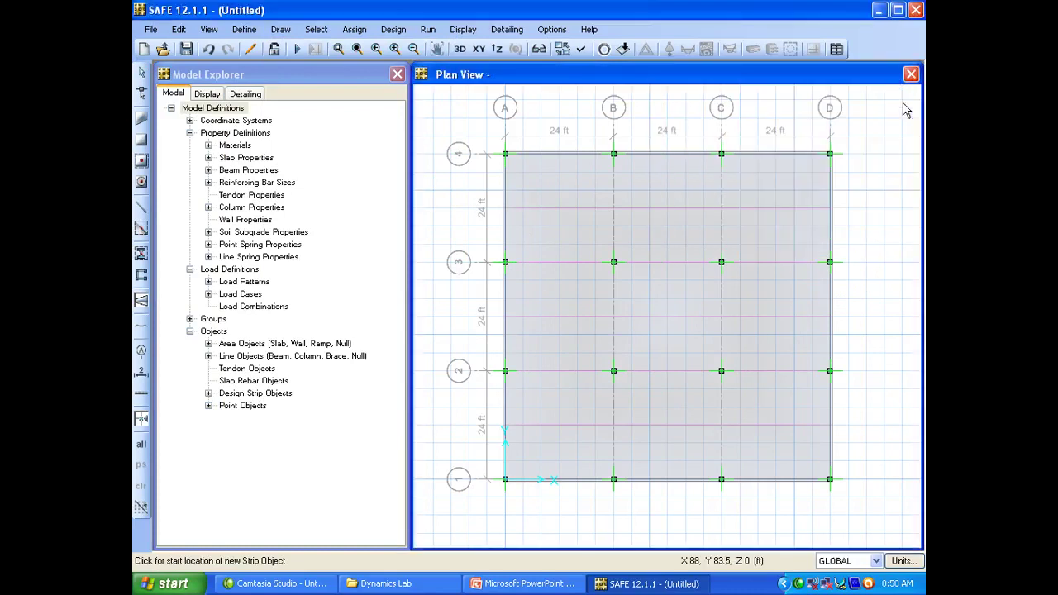
# Inspect the design, geometry and assignment information of the column strip along grid line 3
pyautogui.rightClick(678, 262)
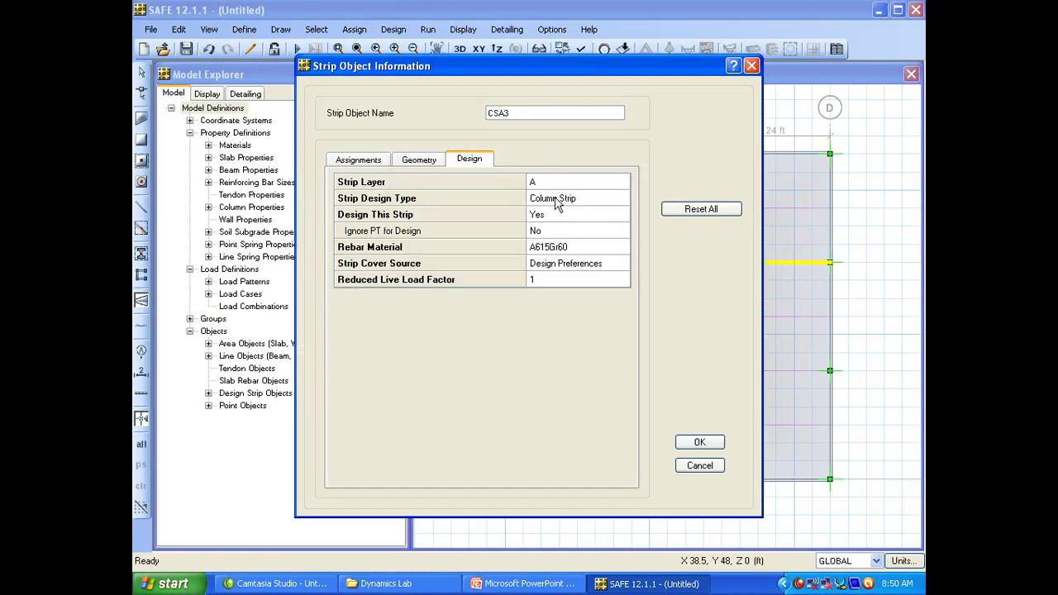
pyautogui.click(416, 162)
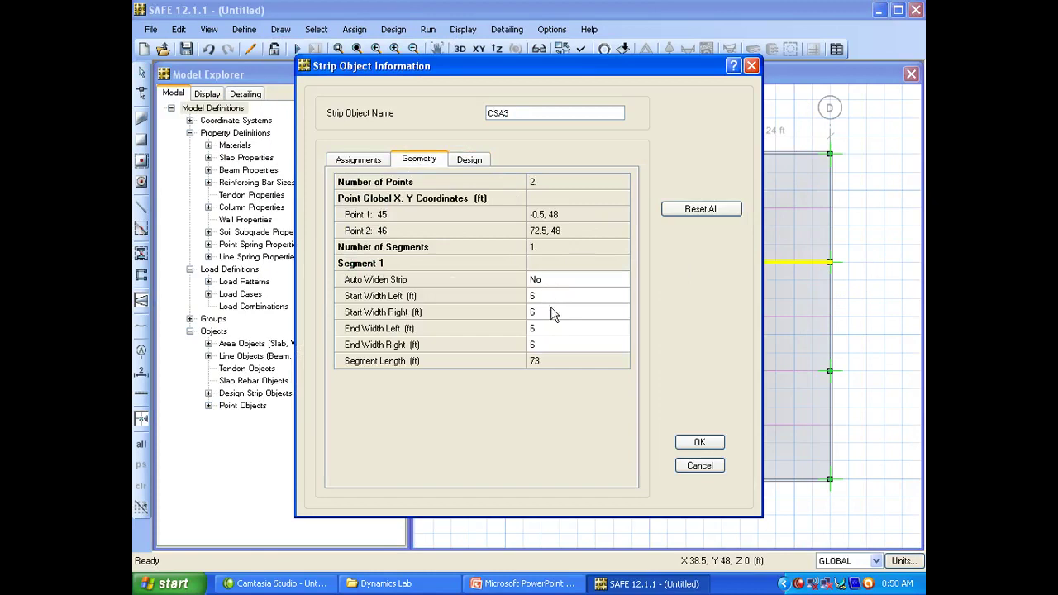
pyautogui.click(364, 160)
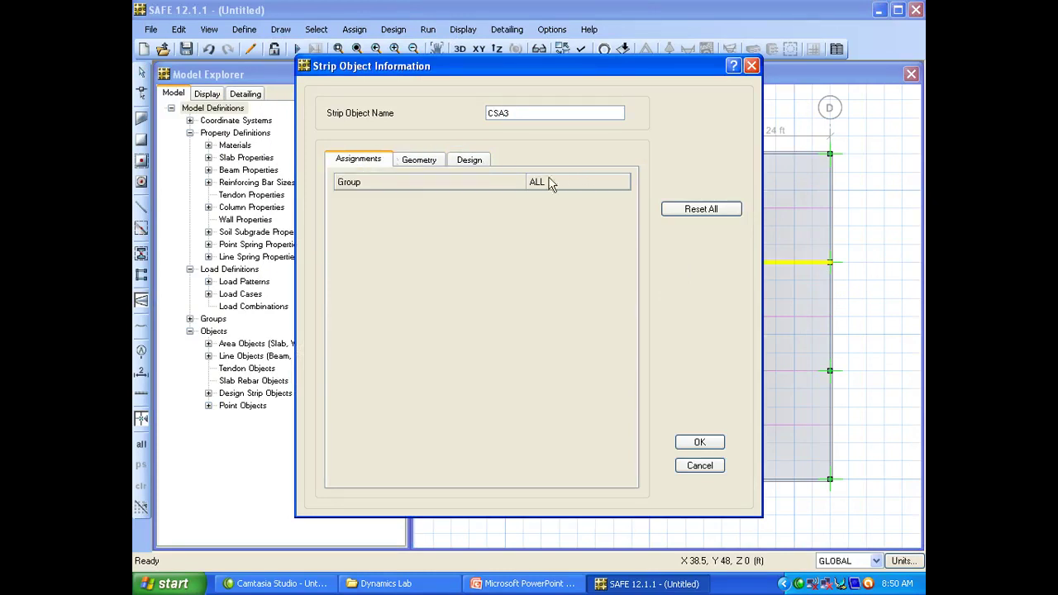
pyautogui.click(708, 465)
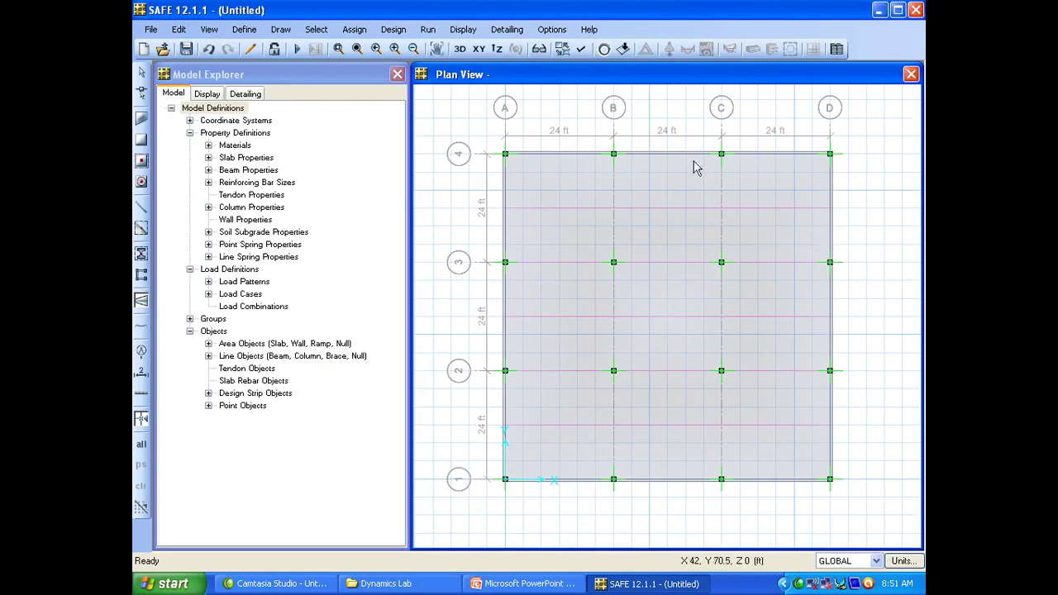
pyautogui.rightClick(685, 267)
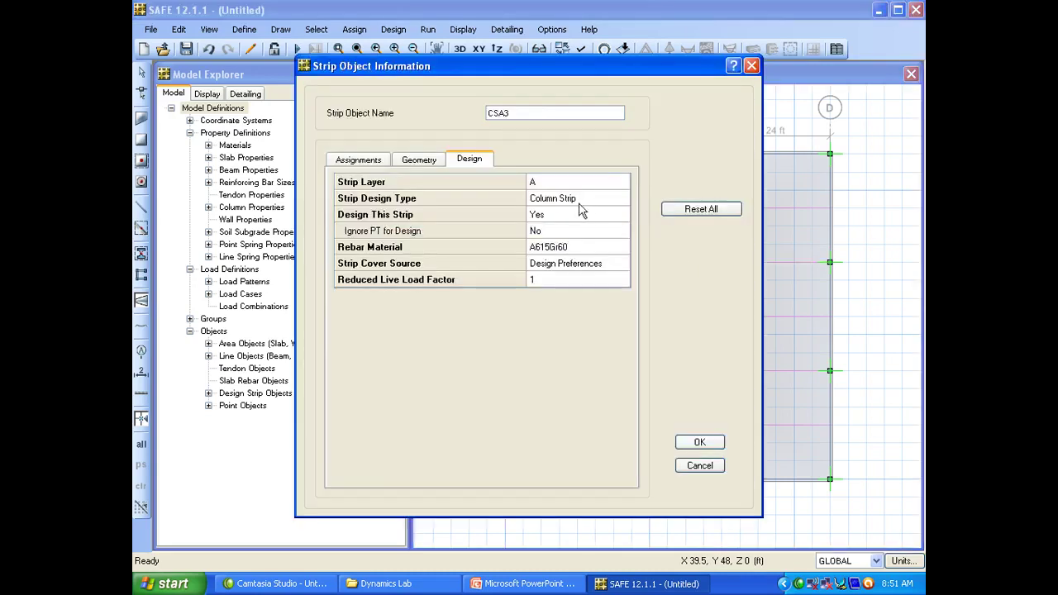
pyautogui.click(699, 465)
# Inspect the design information of the middle strips between grid lines 3 and 4 and between 1 and 2
pyautogui.rightClick(628, 215)
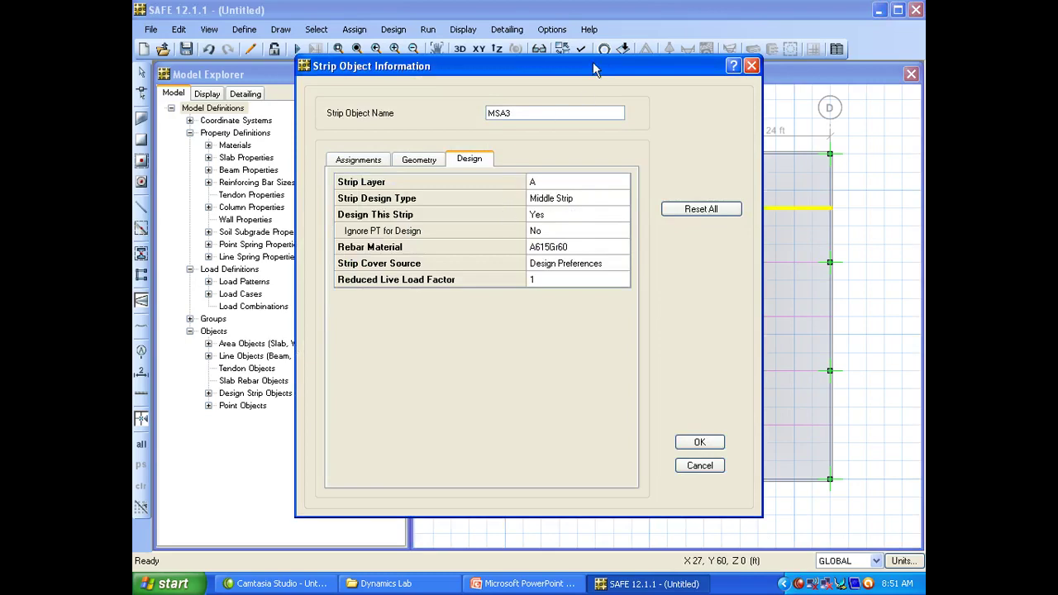
pyautogui.moveTo(594, 70); pyautogui.dragTo(454, 61)
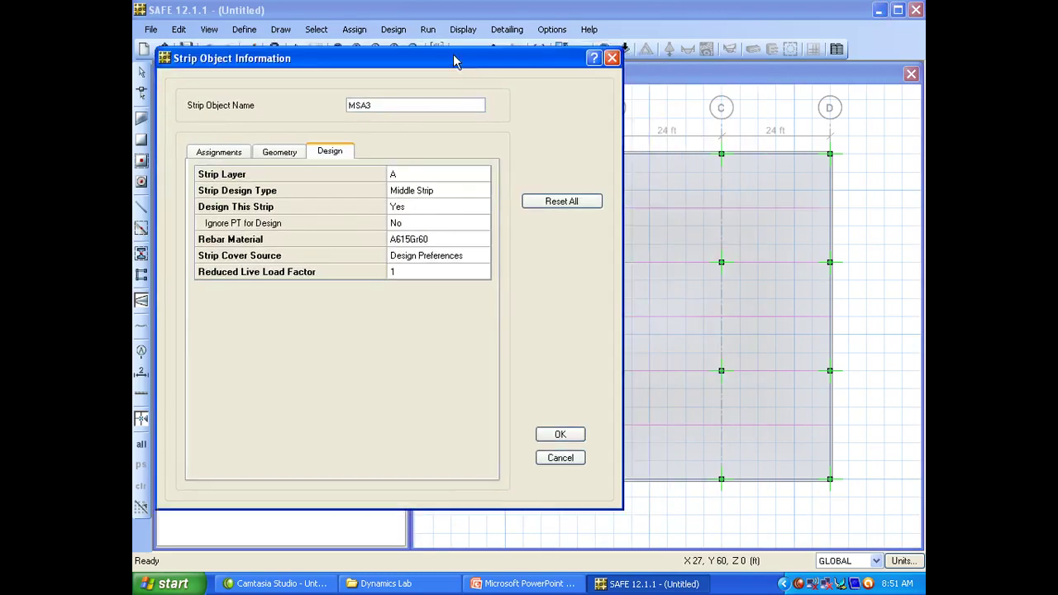
pyautogui.click(561, 459)
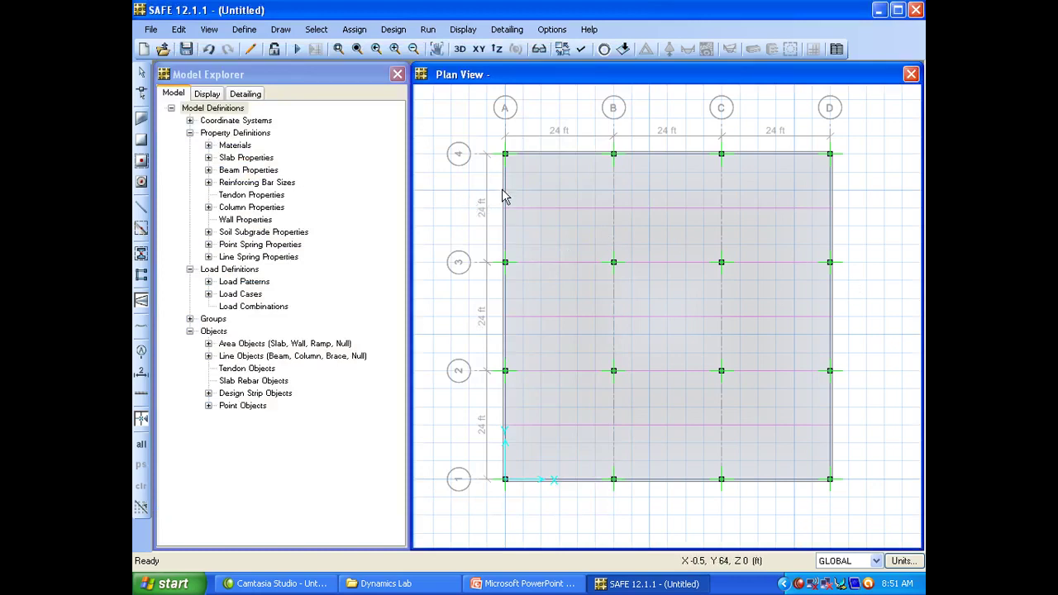
pyautogui.rightClick(574, 269)
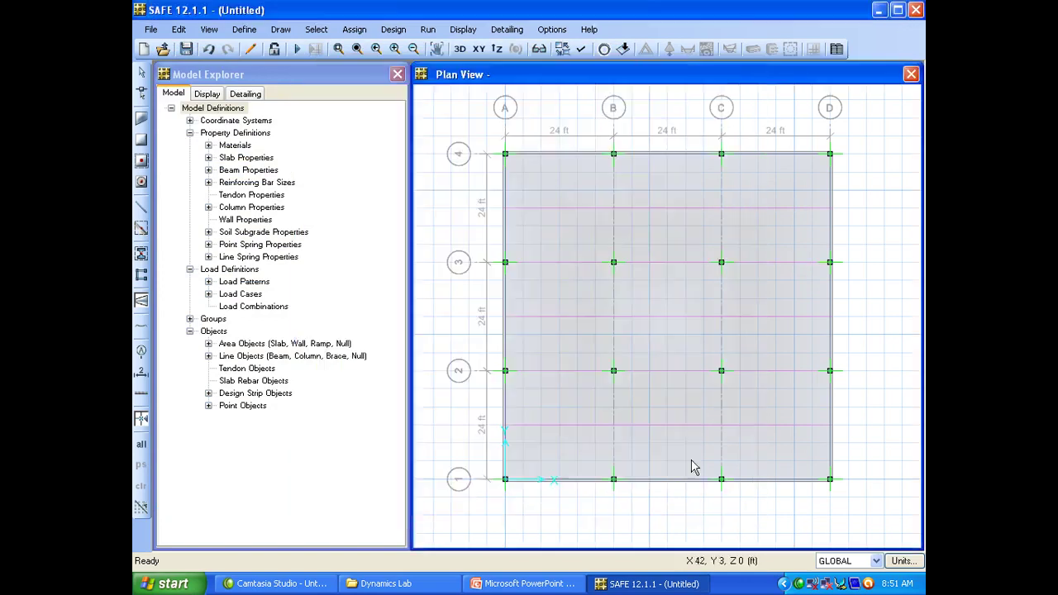
pyautogui.click(699, 466)
pyautogui.rightClick(696, 431)
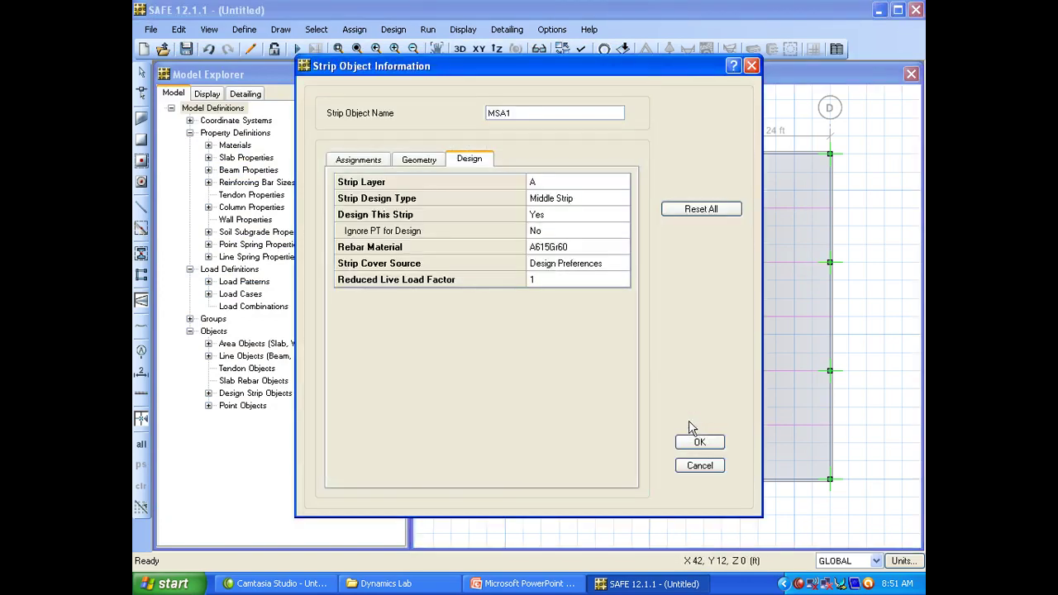
pyautogui.click(700, 467)
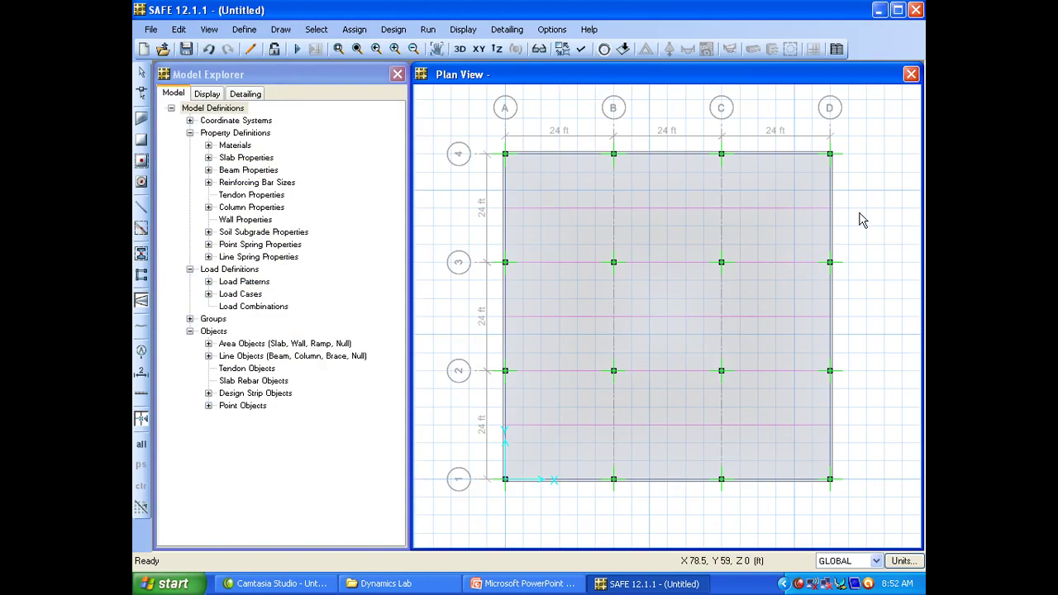
# Draw a layer A column strip, 6 ft wide on each side, along grid line B from B1 to B4
pyautogui.click(282, 30)
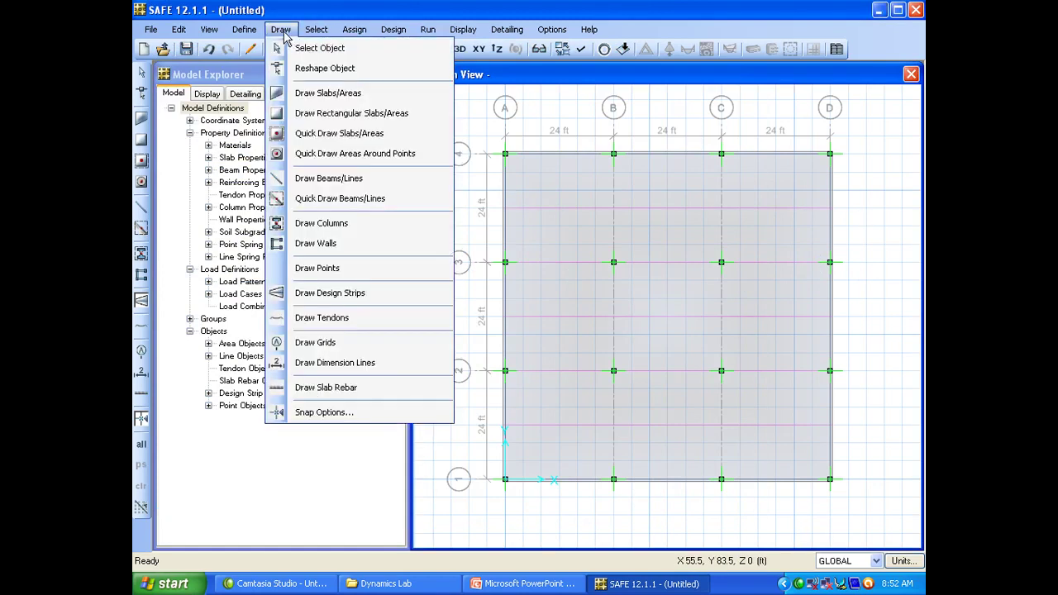
pyautogui.click(331, 294)
pyautogui.click(613, 480)
pyautogui.click(615, 155)
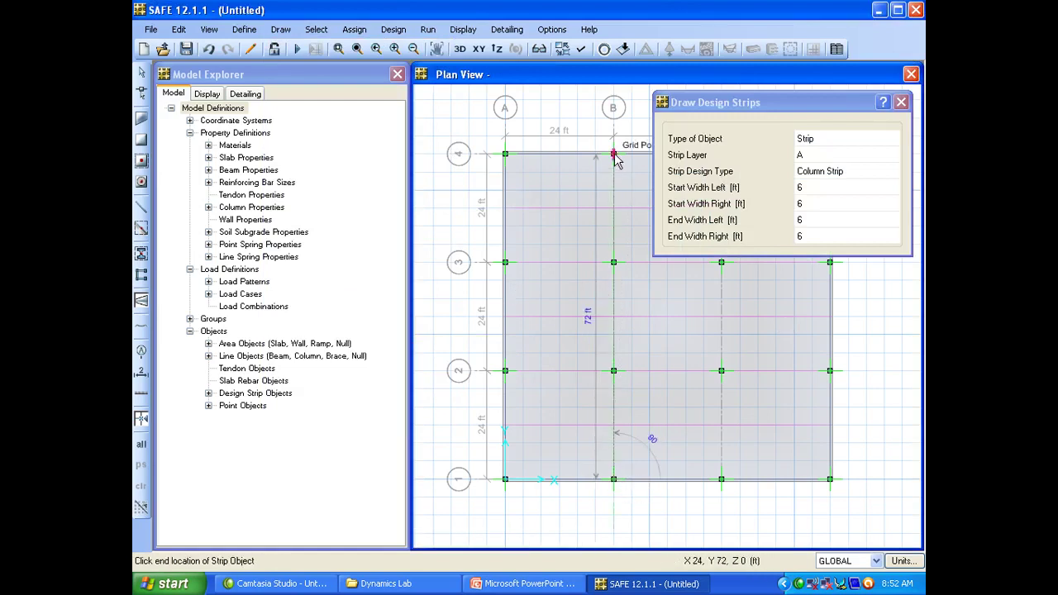
pyautogui.press('Return')
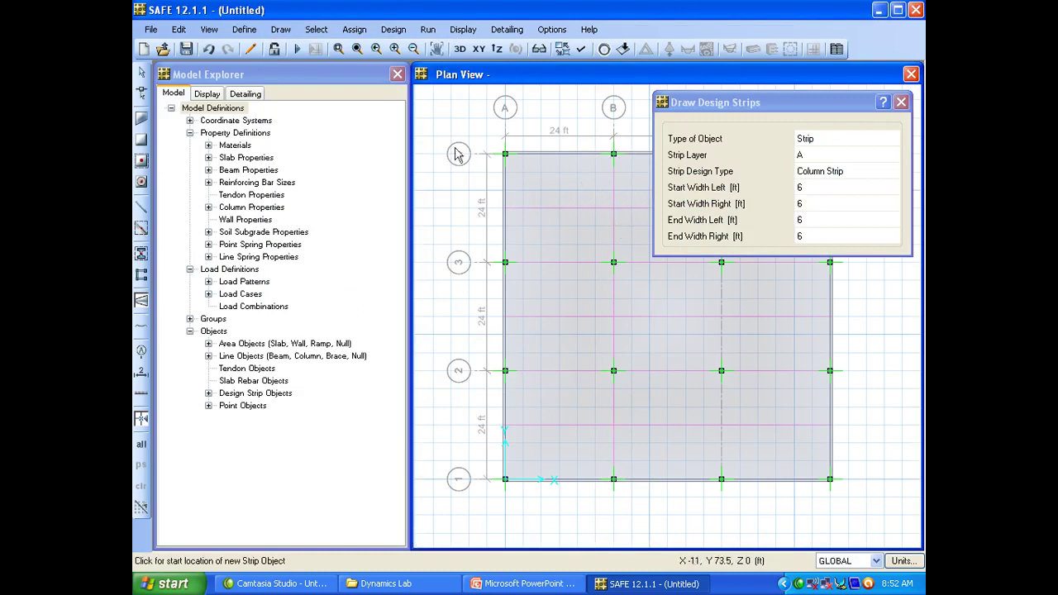
pyautogui.click(141, 73)
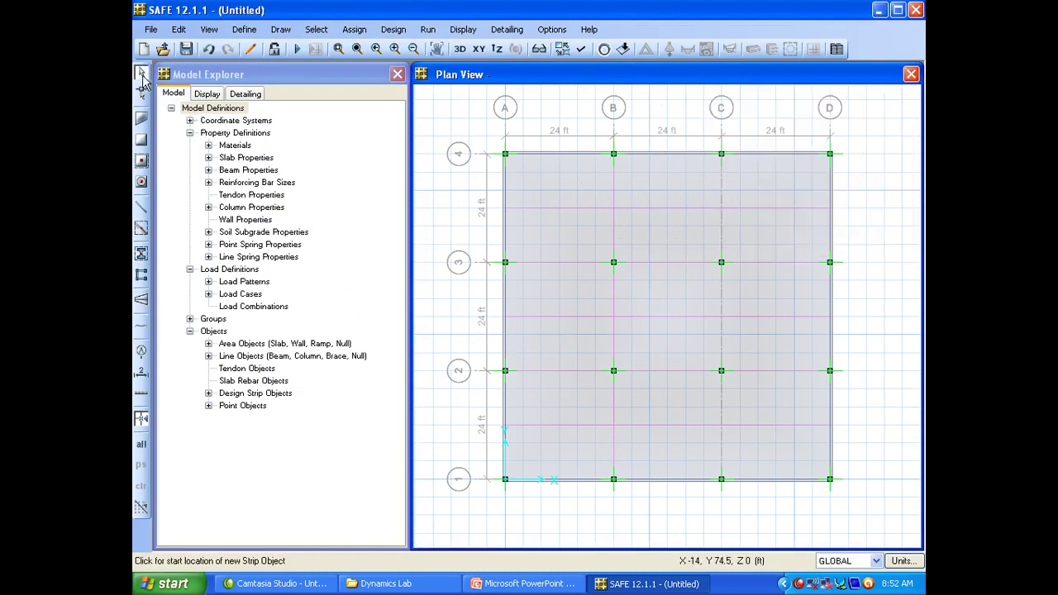
# Inspect the design information of the column strip along grid line B
pyautogui.rightClick(616, 191)
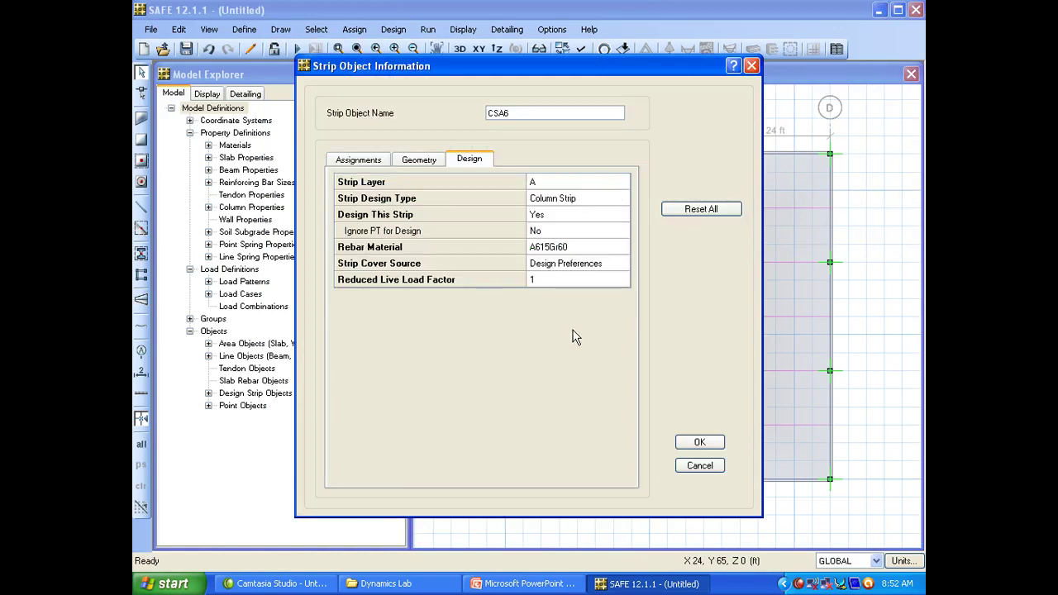
pyautogui.click(712, 464)
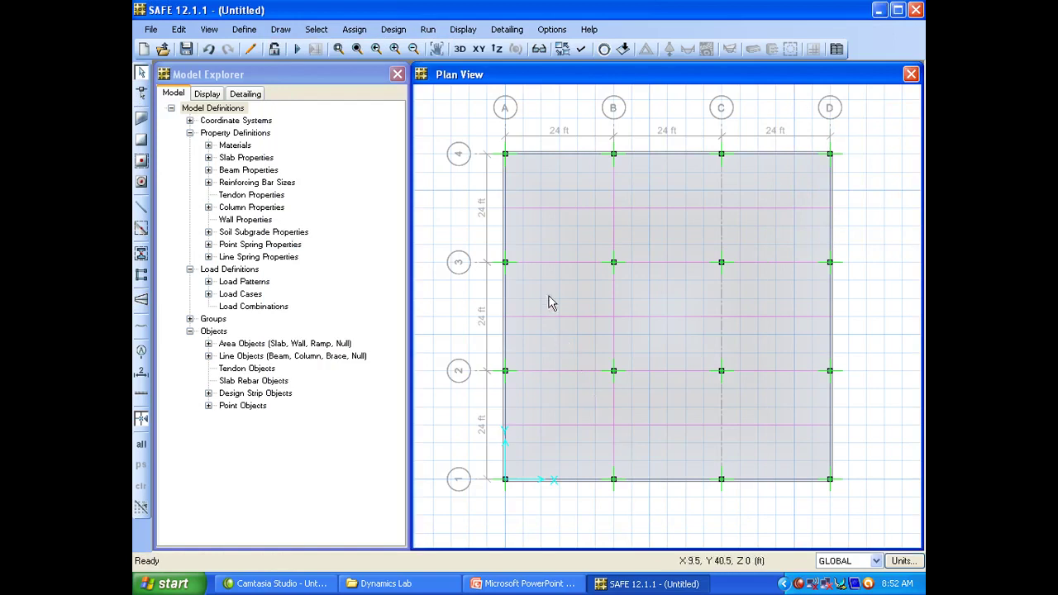
pyautogui.rightClick(614, 182)
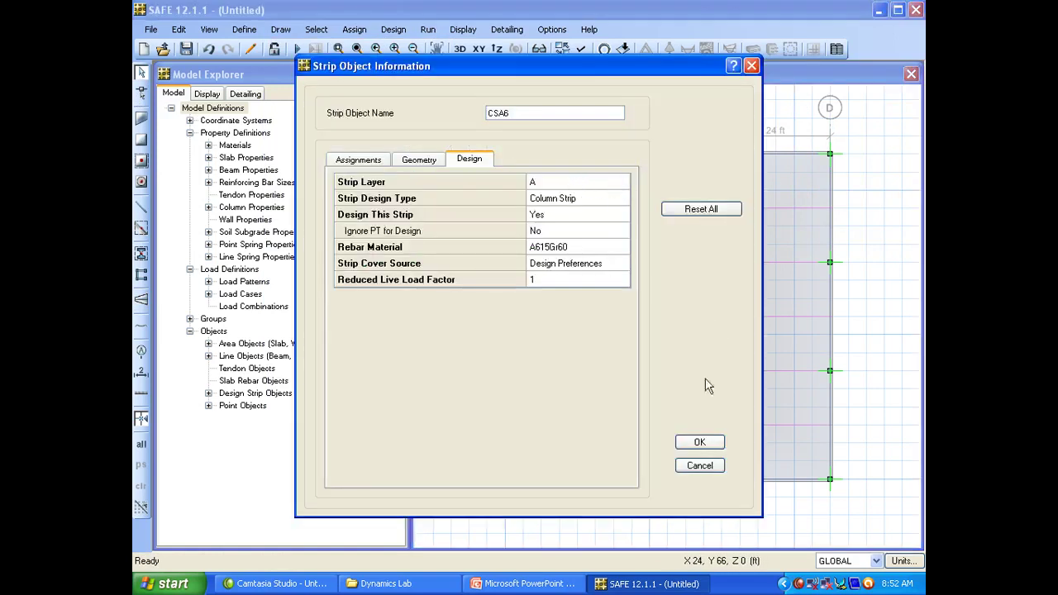
pyautogui.click(699, 467)
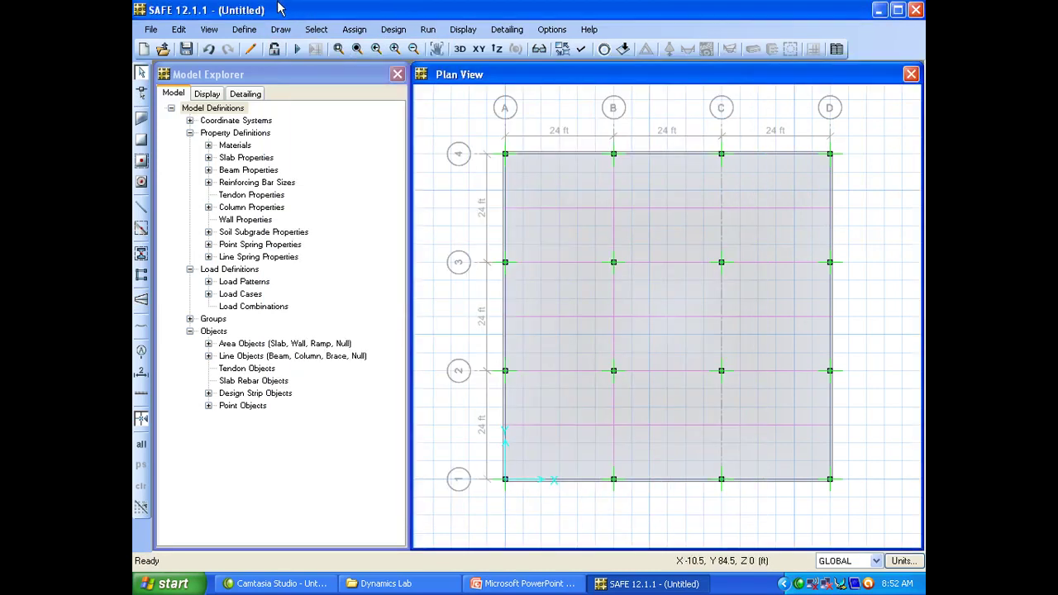
# Examine the Add Design Strips options with the grid direction set to Y, and leave without adding strips
pyautogui.click(245, 30)
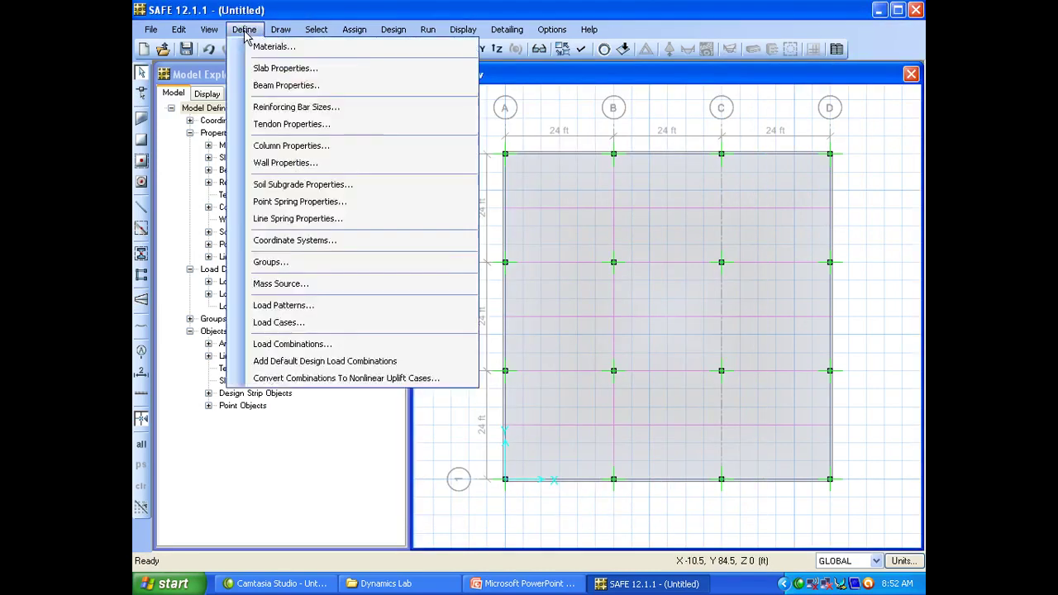
pyautogui.moveTo(180, 33)
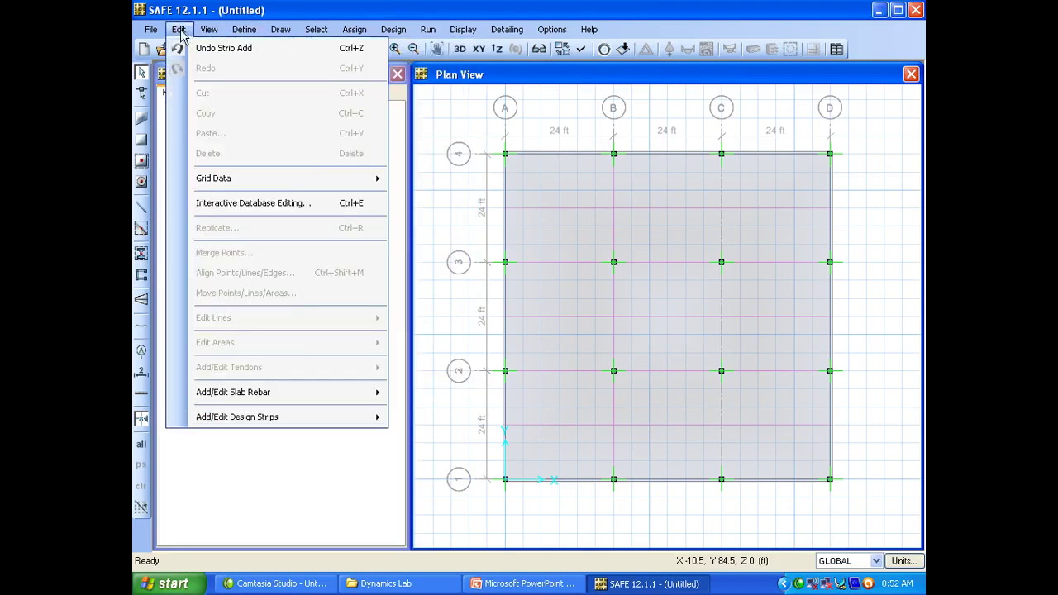
pyautogui.moveTo(302, 398)
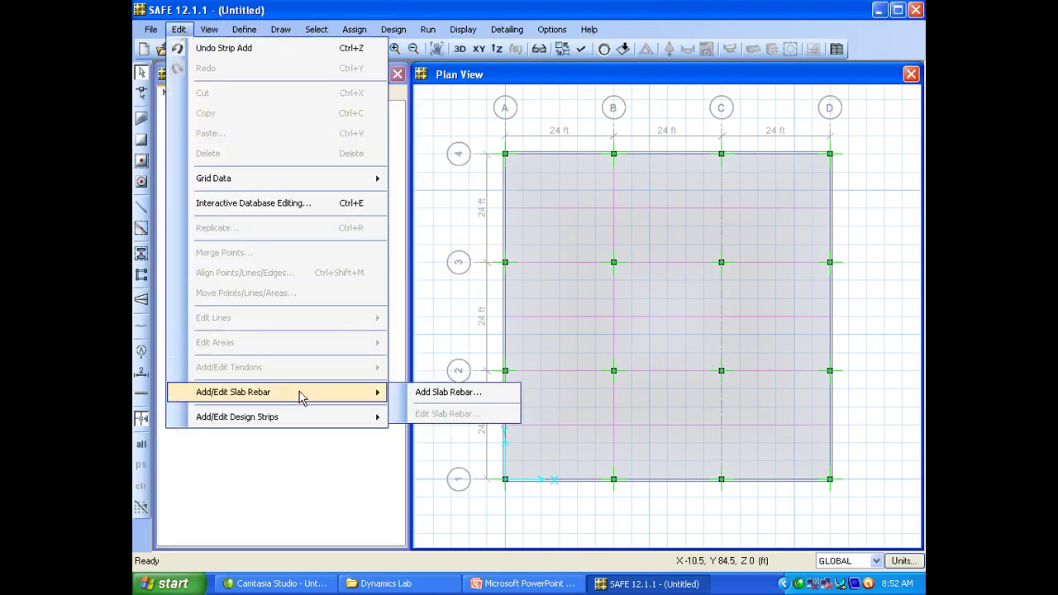
pyautogui.moveTo(307, 416)
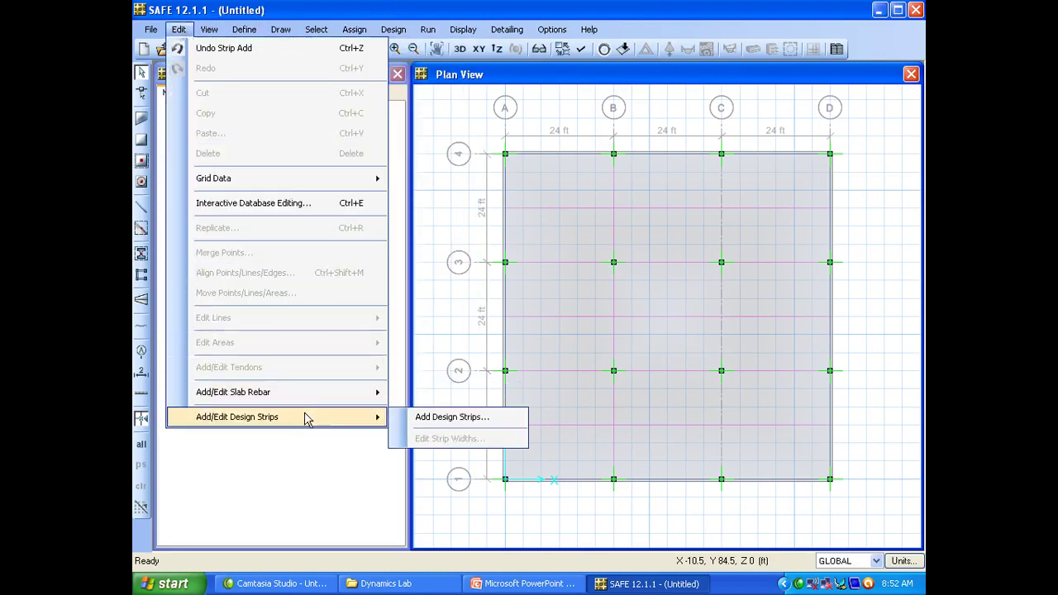
pyautogui.click(415, 418)
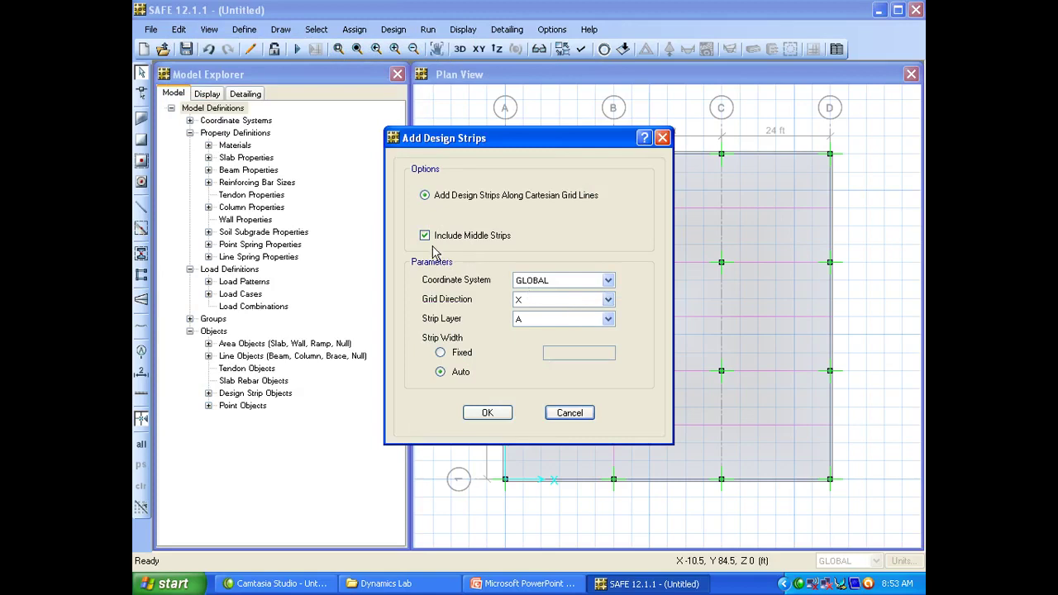
pyautogui.click(610, 302)
pyautogui.click(586, 324)
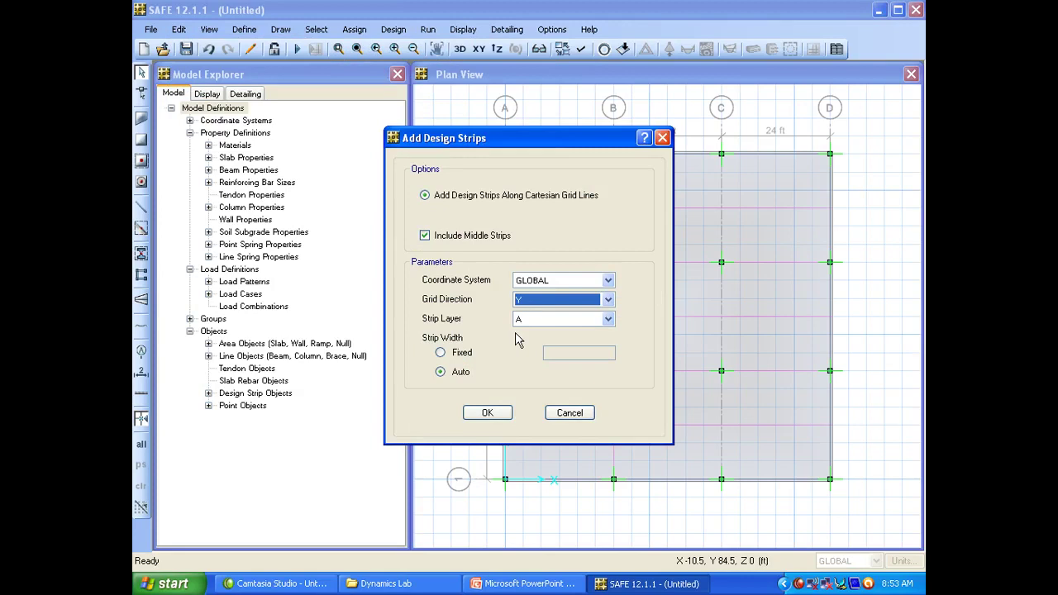
pyautogui.click(571, 414)
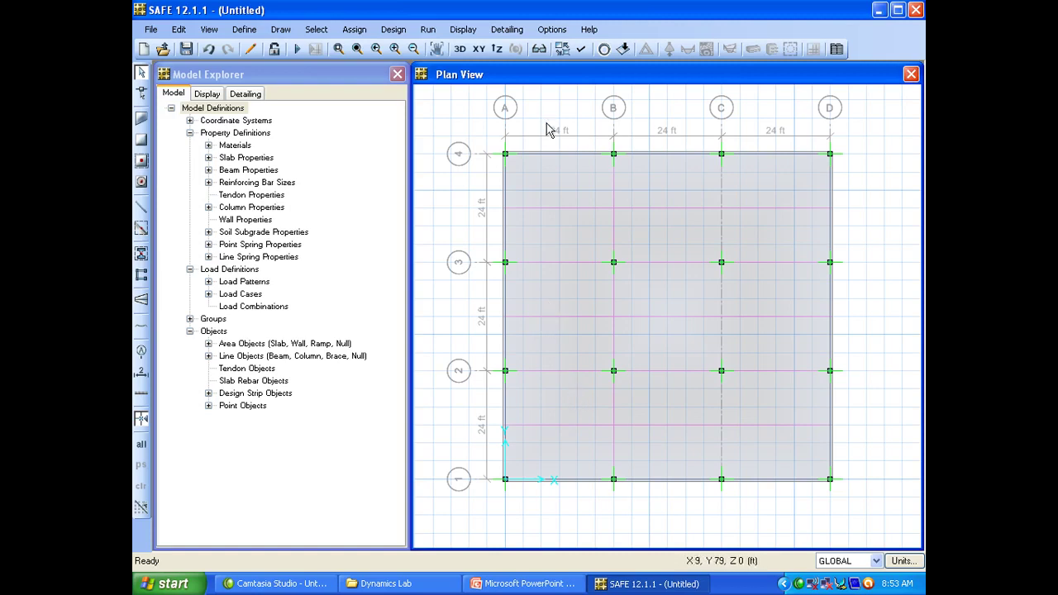
# Draw a layer A middle strip, 6 ft wide on each side, midway between grid lines A and B from grid line 1 to 4
pyautogui.click(278, 30)
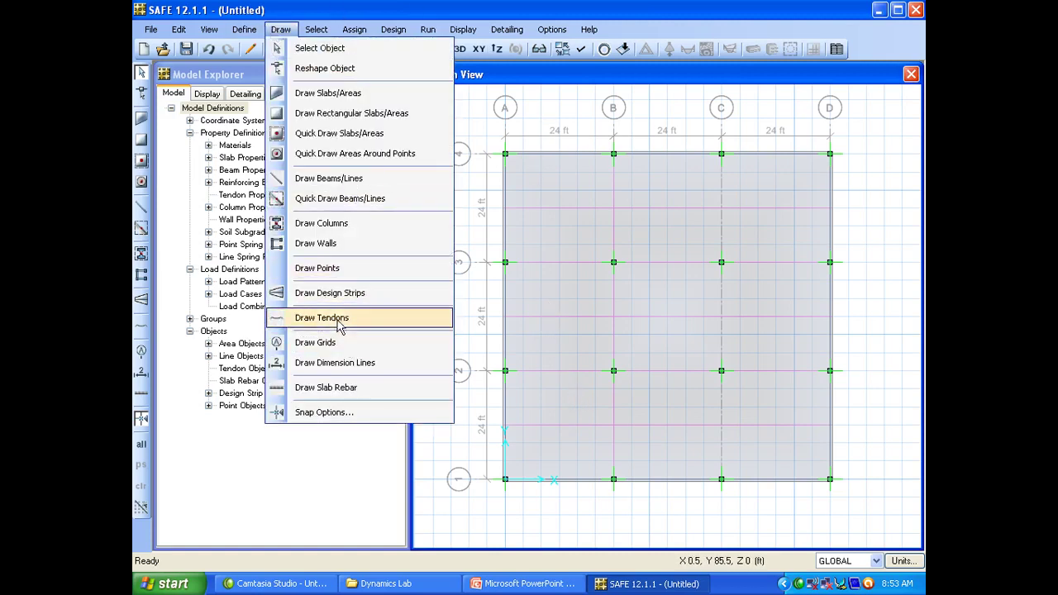
pyautogui.click(335, 292)
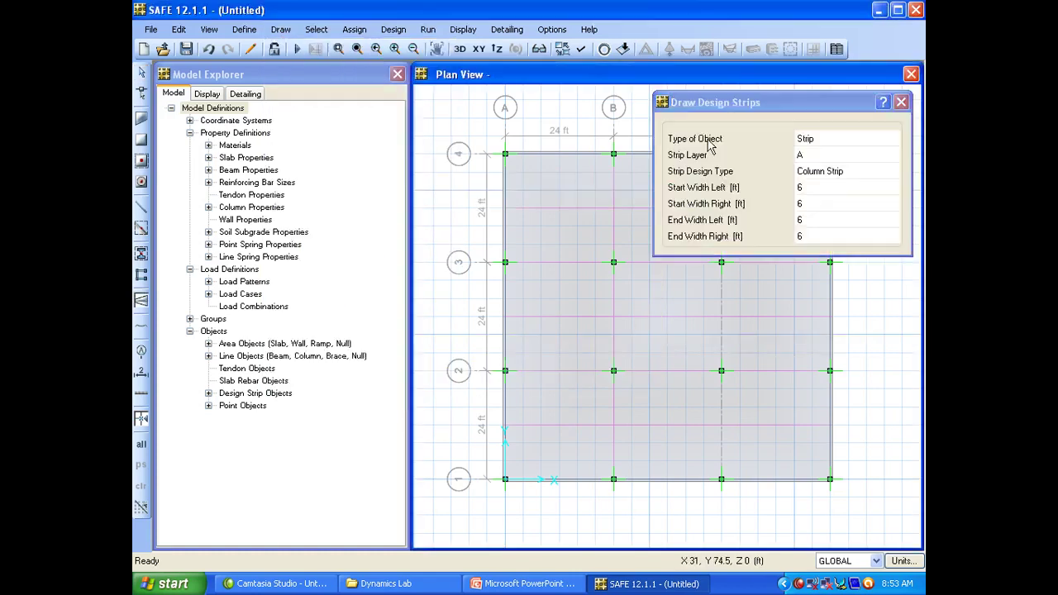
pyautogui.click(833, 177)
pyautogui.click(829, 195)
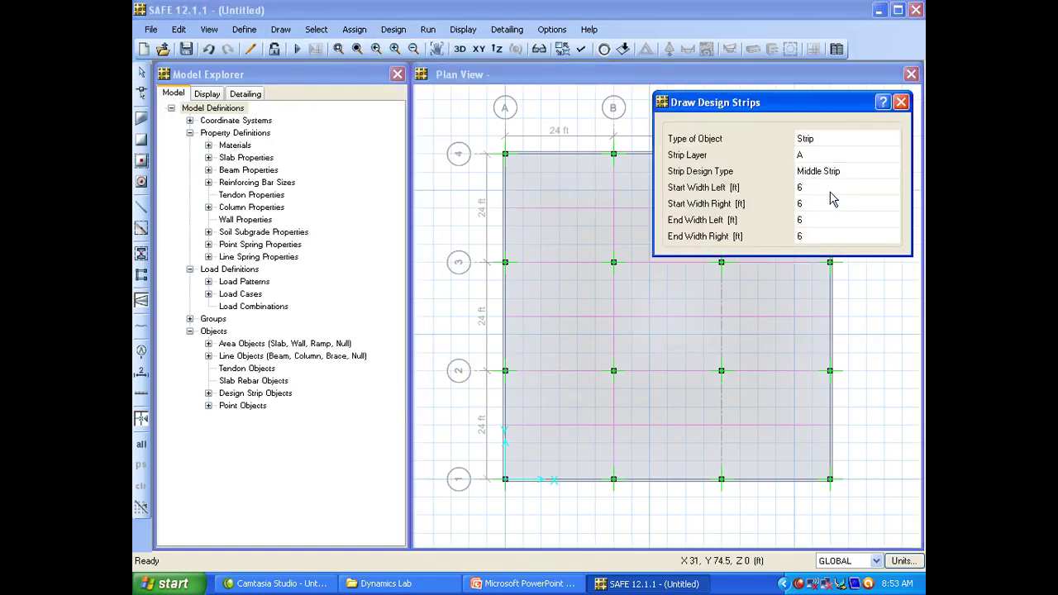
pyautogui.click(560, 485)
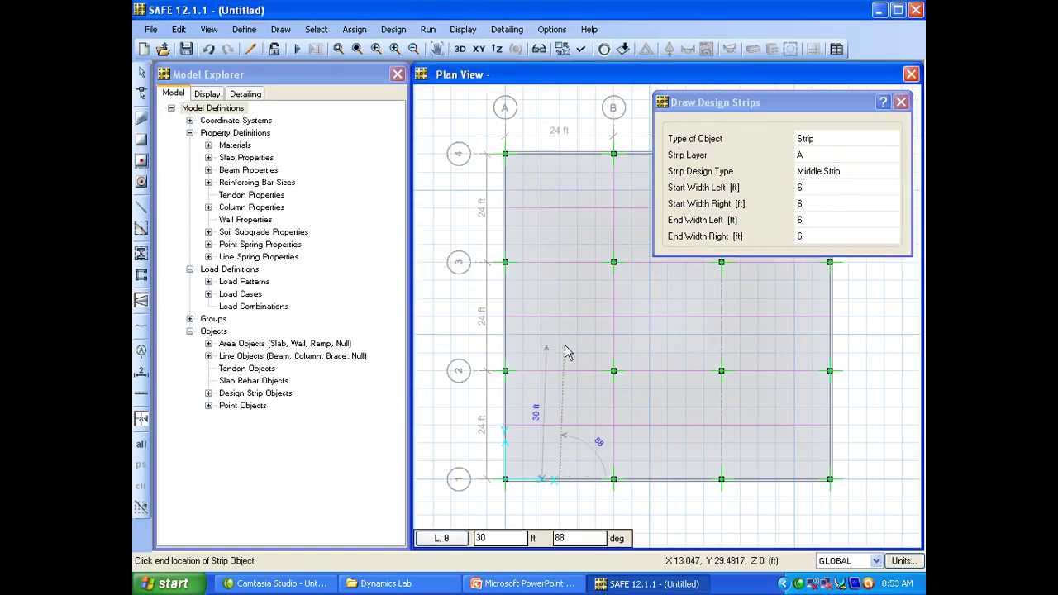
pyautogui.click(560, 157)
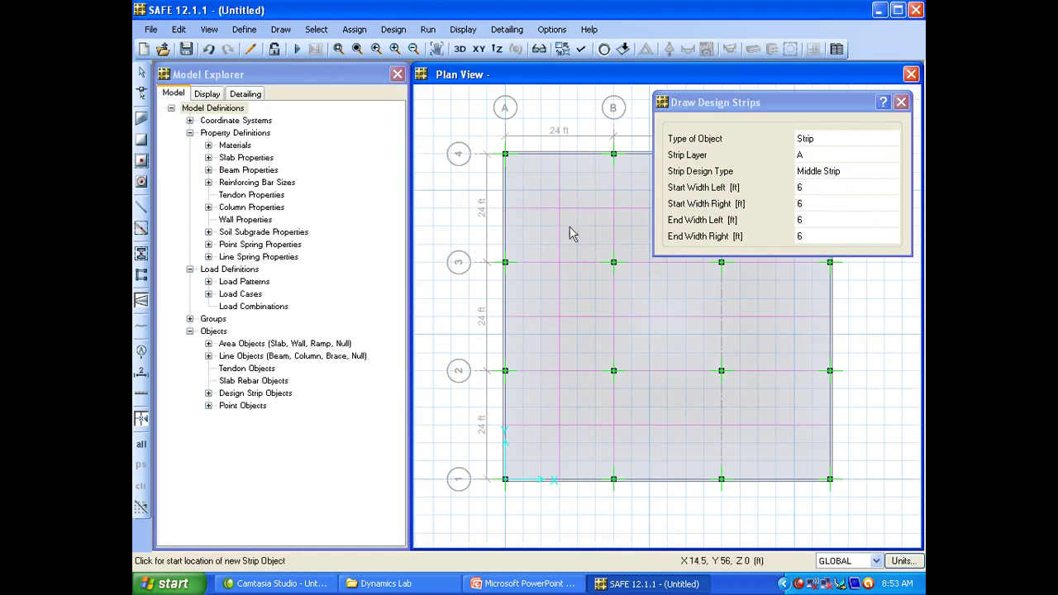
# Inspect the design information of the middle strip between grid lines A and B, and leave strip drawing
pyautogui.rightClick(560, 234)
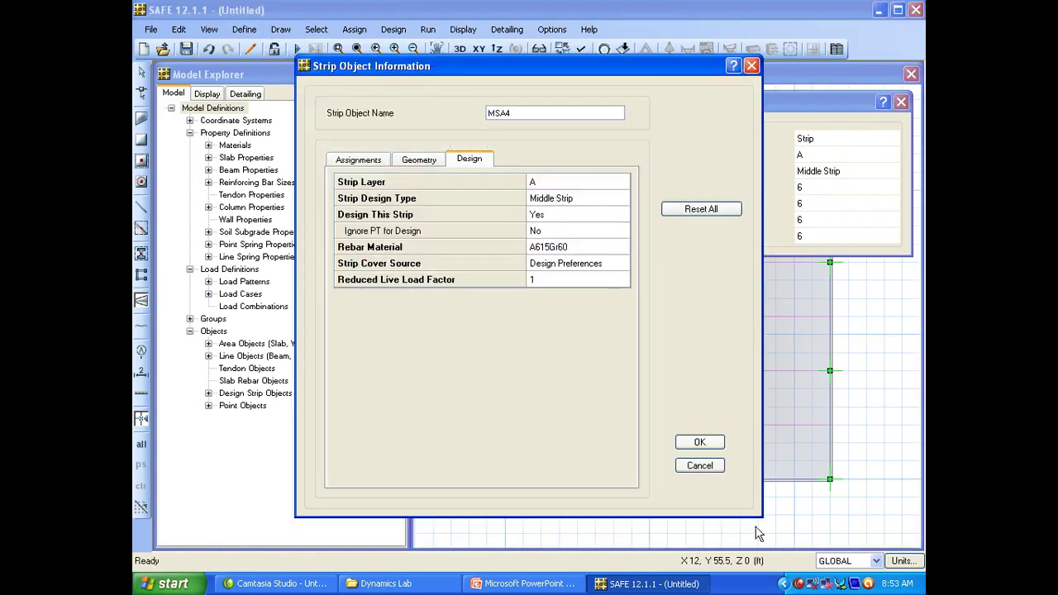
pyautogui.click(700, 465)
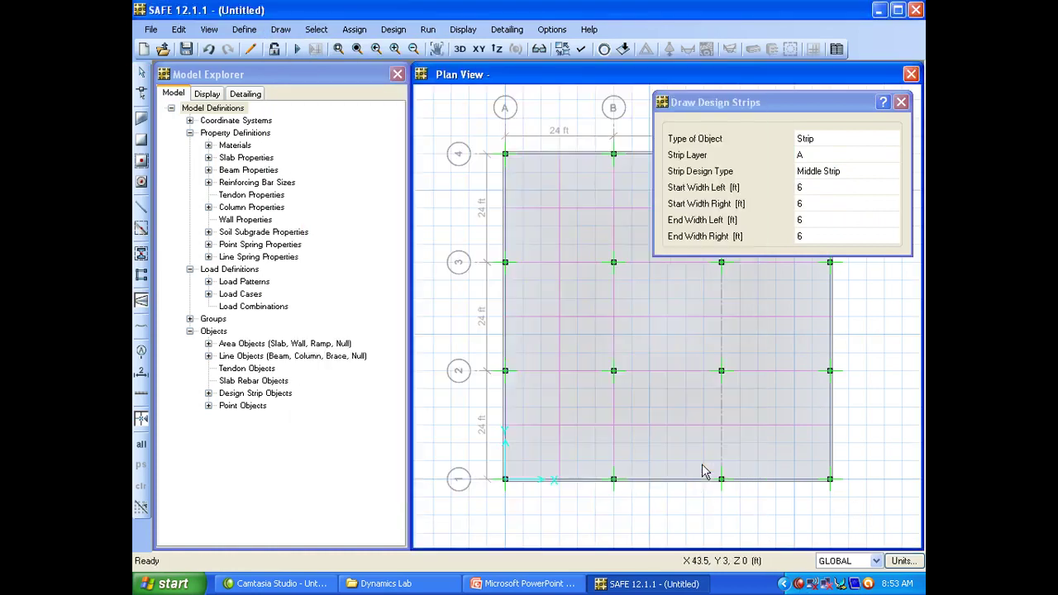
pyautogui.click(901, 102)
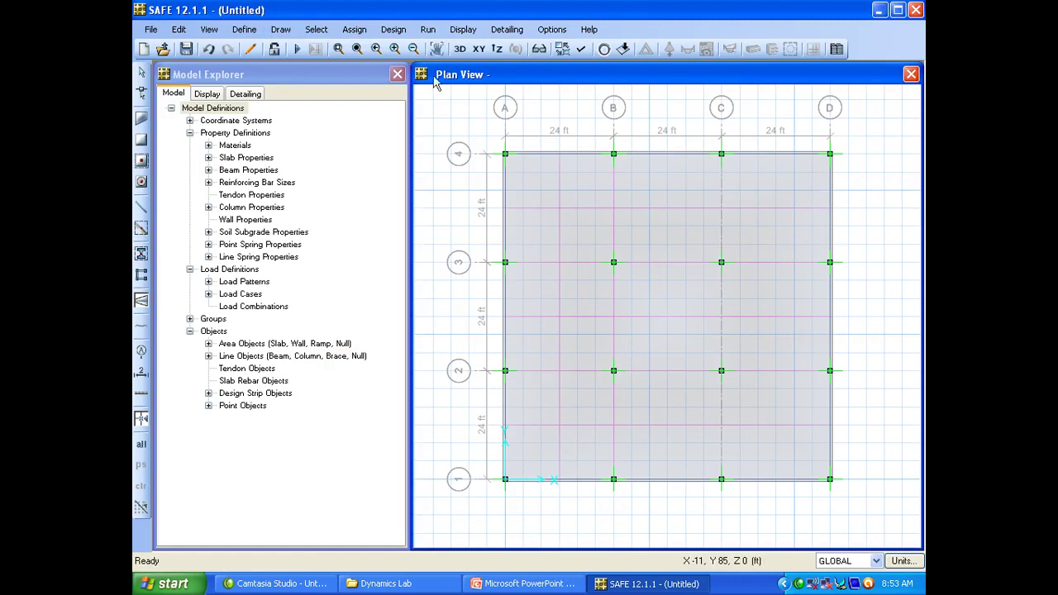
# Draw diagonal grid lines from A4 to D1 and from A3 to B4, and undo them
pyautogui.click(280, 30)
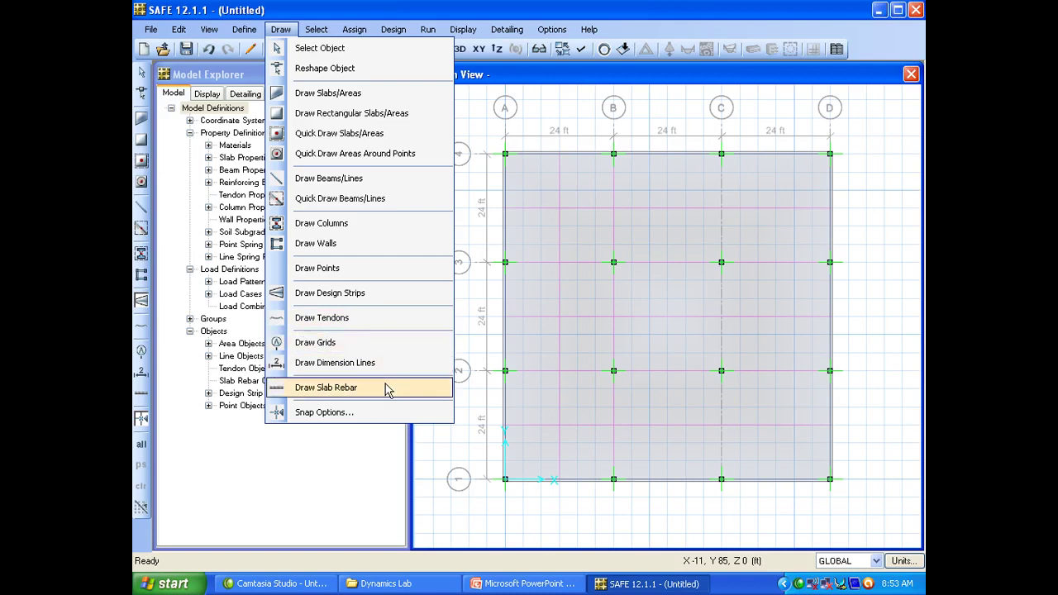
pyautogui.click(348, 347)
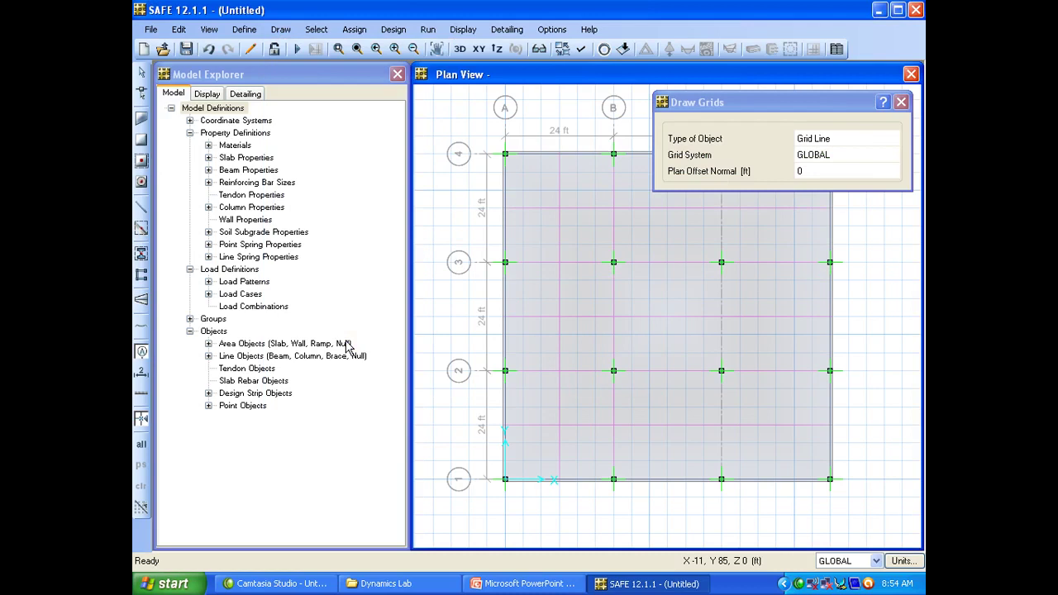
pyautogui.click(508, 162)
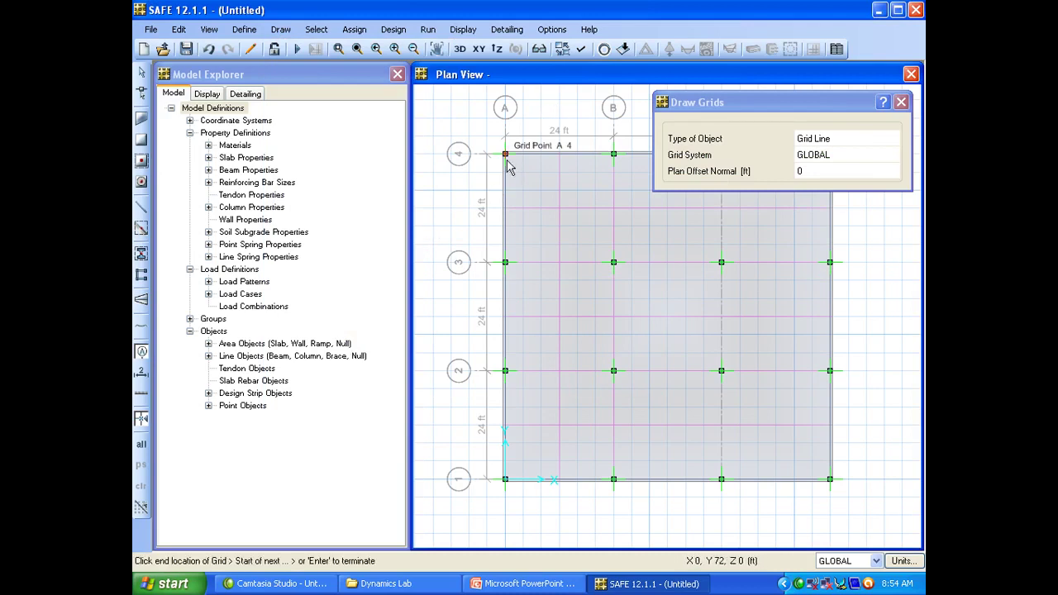
pyautogui.click(828, 480)
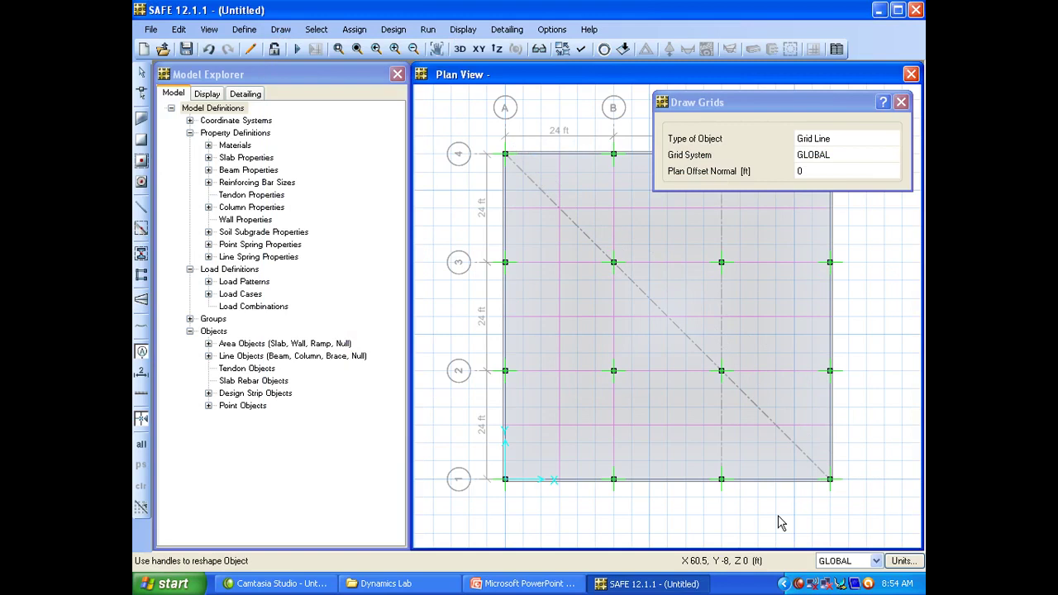
pyautogui.click(505, 263)
pyautogui.click(613, 155)
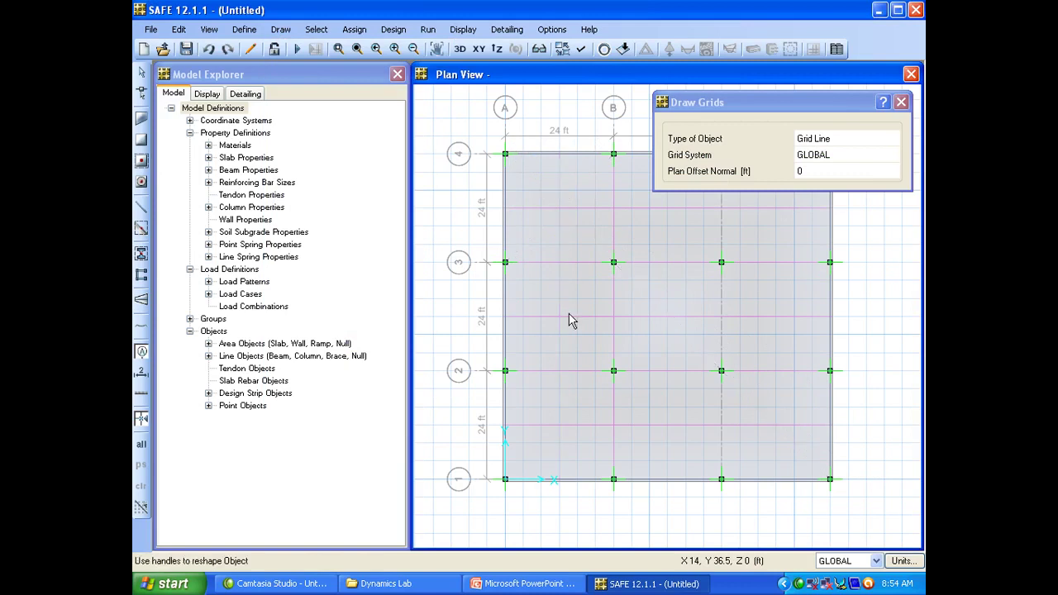
pyautogui.click(141, 73)
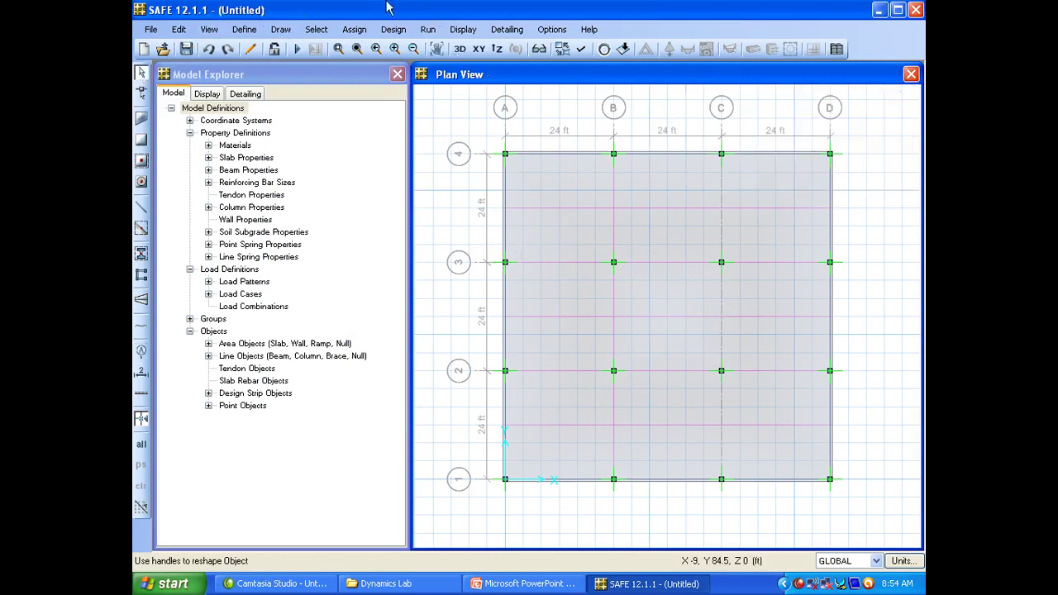
# Draw a parallel dimension line between grid points A4 and D1
pyautogui.click(281, 29)
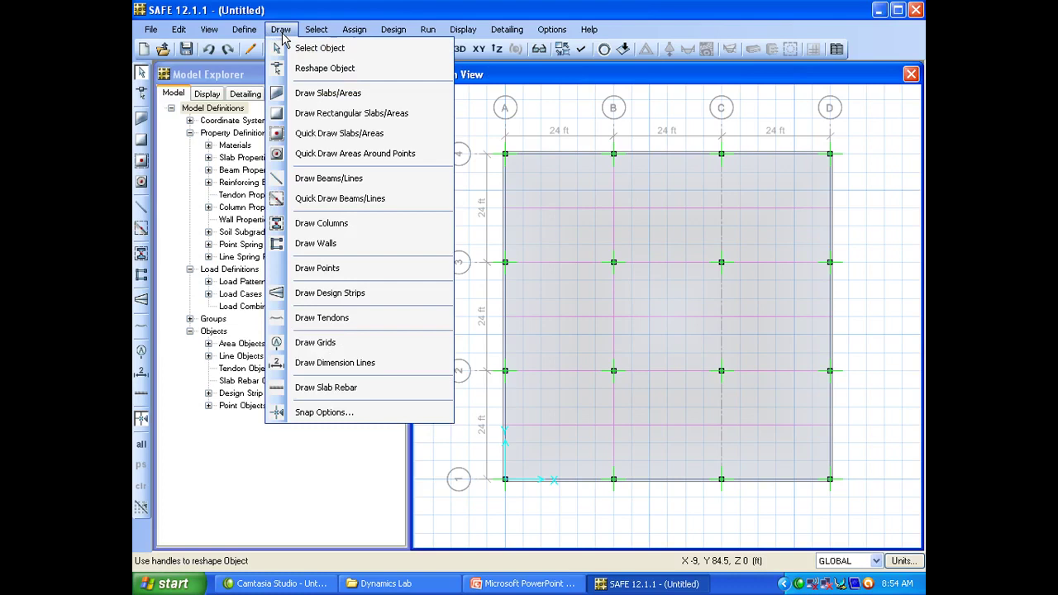
pyautogui.click(397, 363)
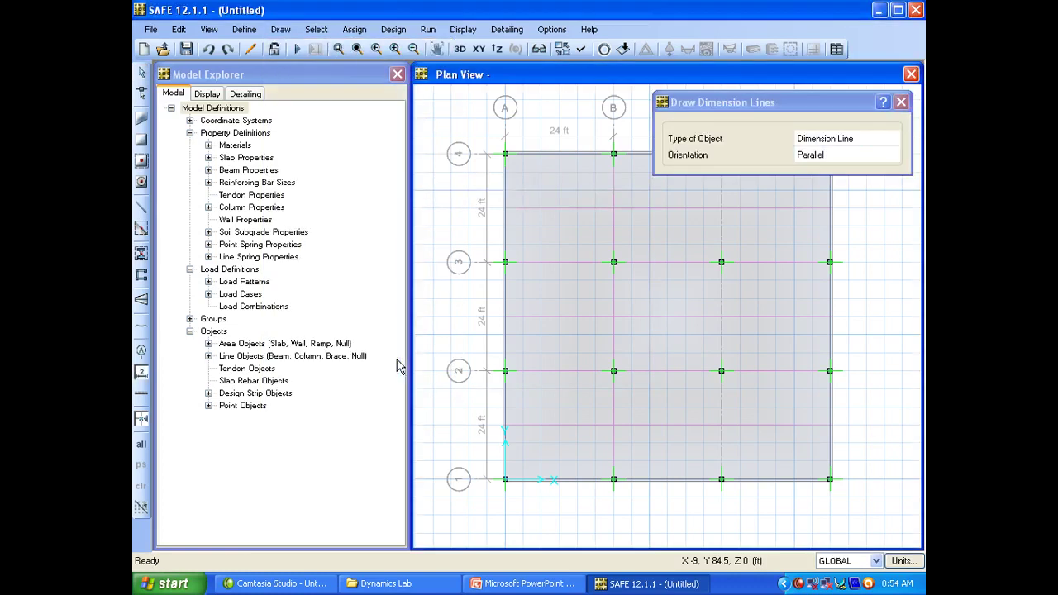
pyautogui.click(505, 157)
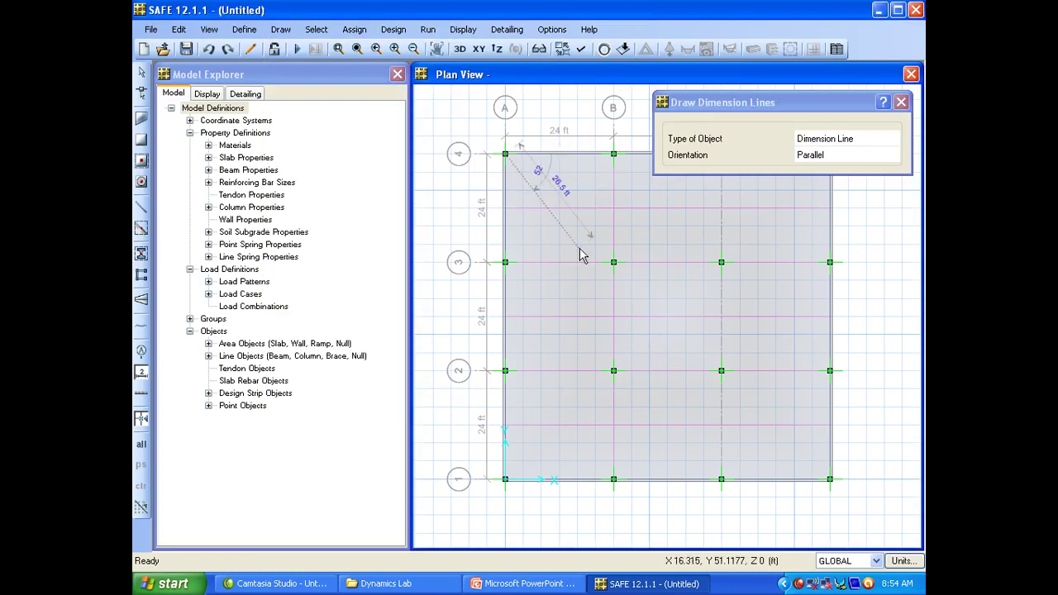
pyautogui.click(830, 480)
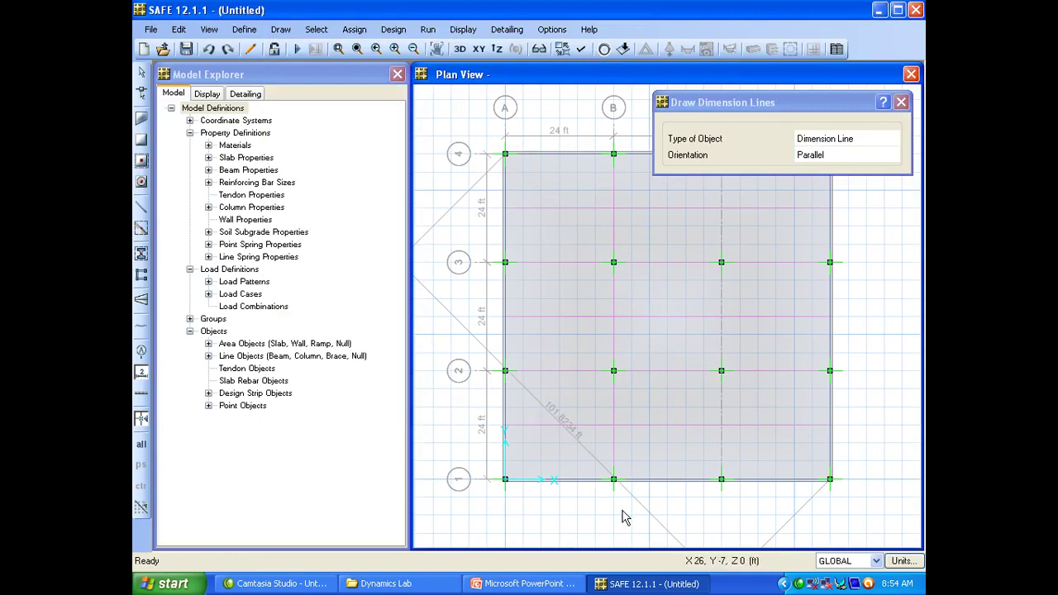
# Draw a parallel dimension line between grid points D3 and D2 outside the slab edge, and undo both new dimension lines
pyautogui.click(830, 263)
pyautogui.click(831, 370)
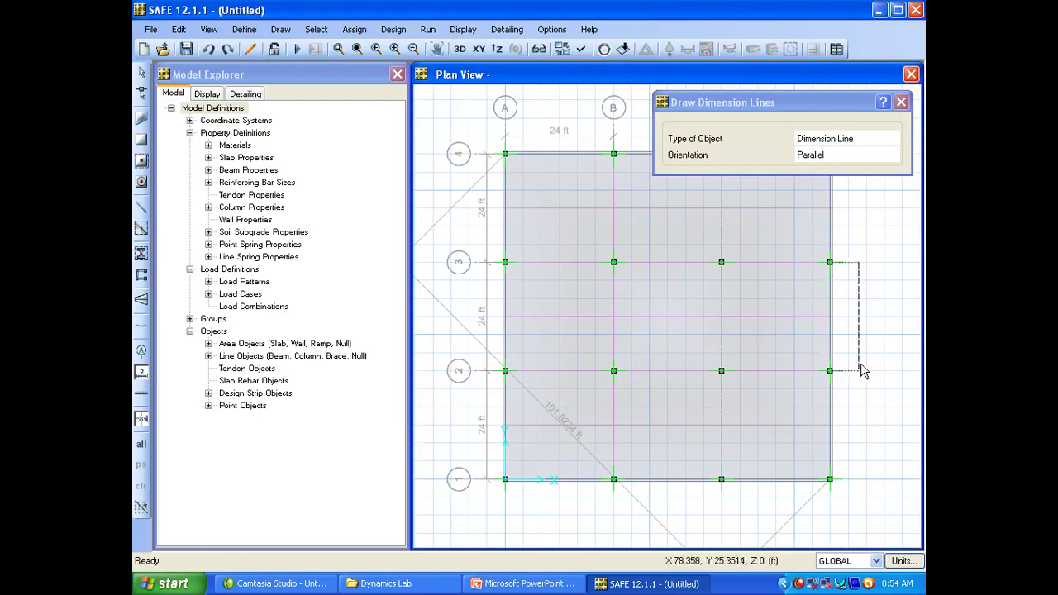
pyautogui.click(861, 370)
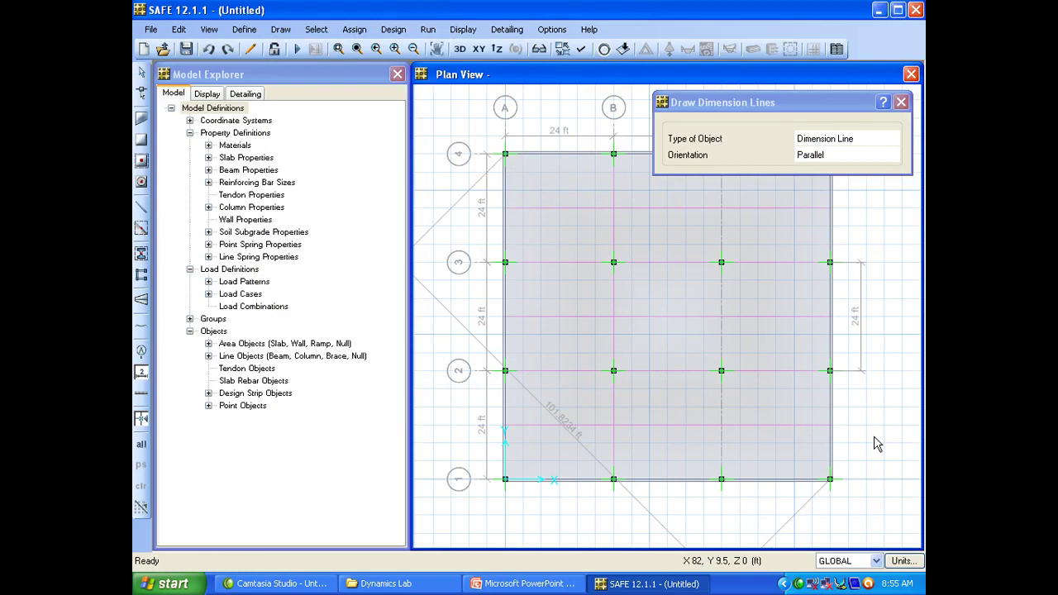
pyautogui.hotkey('ctrl', 'z')
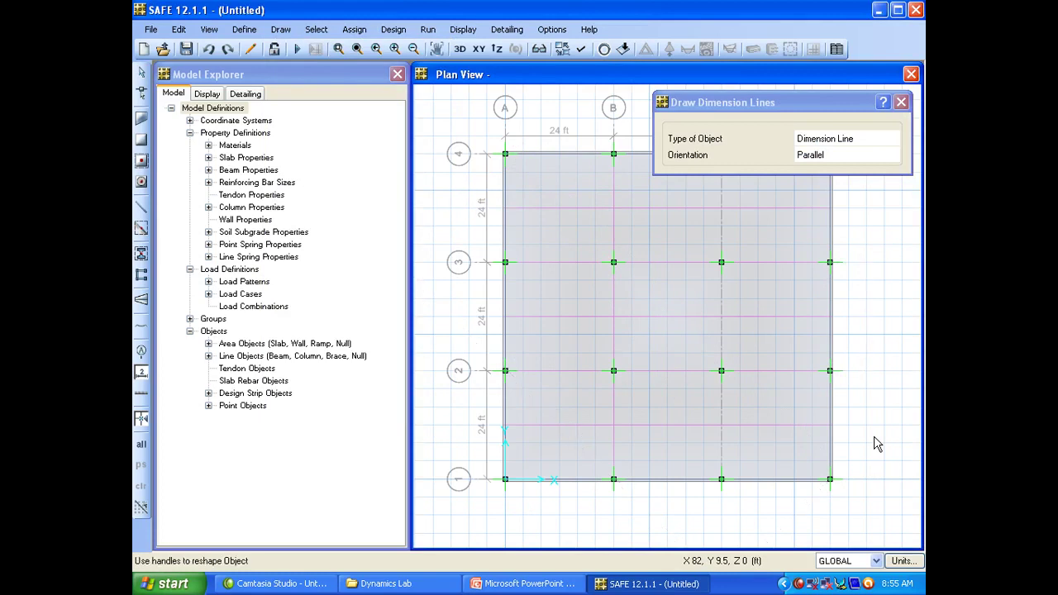
pyautogui.click(142, 73)
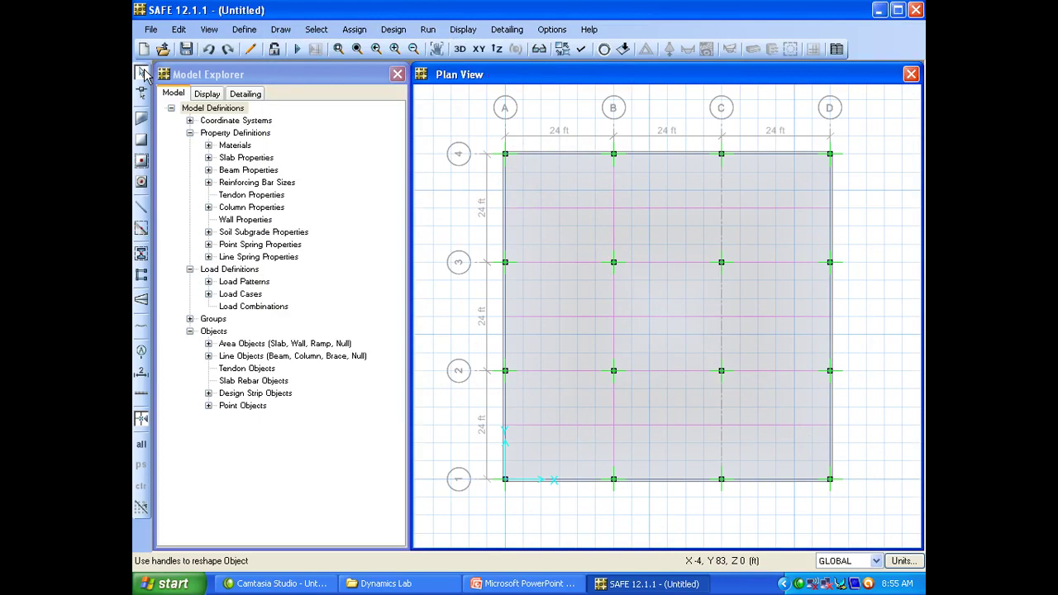
# Close the Model Explorer and start a slab rebar object with rebar size #4 and rebar material A615Gr60
pyautogui.click(399, 75)
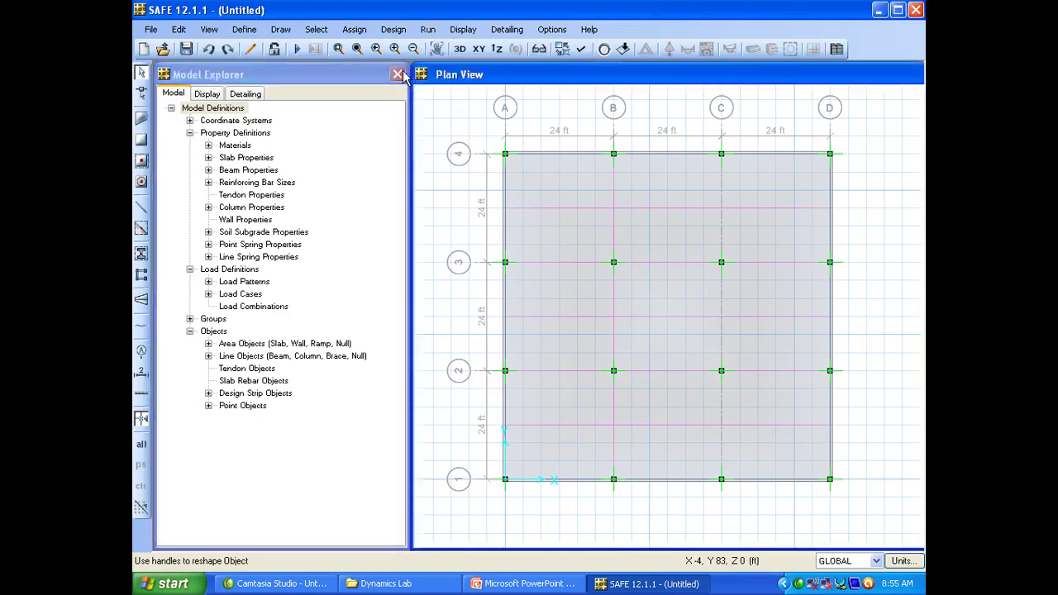
pyautogui.click(399, 75)
pyautogui.click(281, 29)
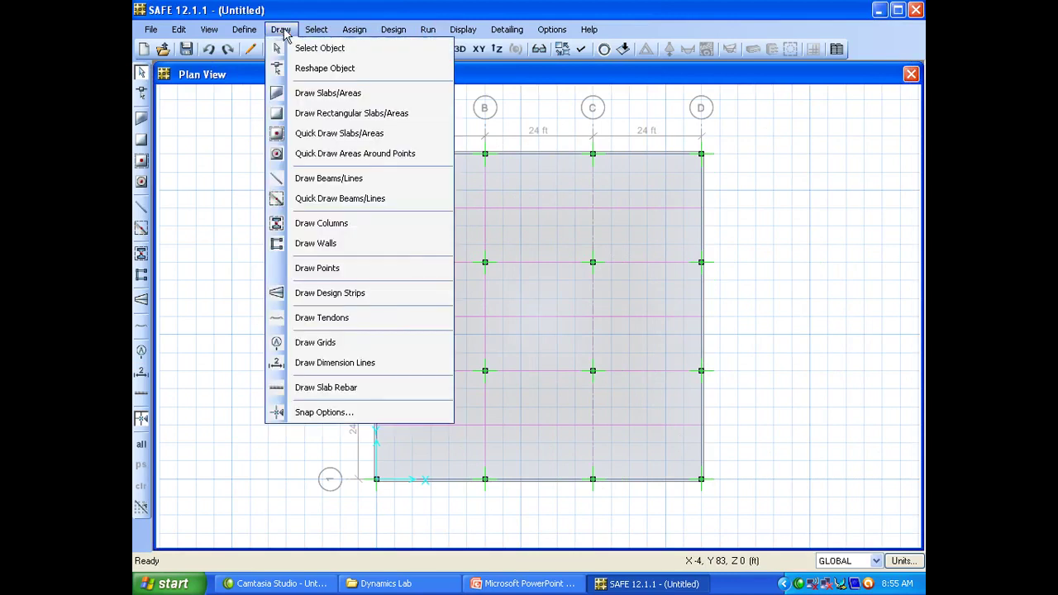
pyautogui.click(376, 389)
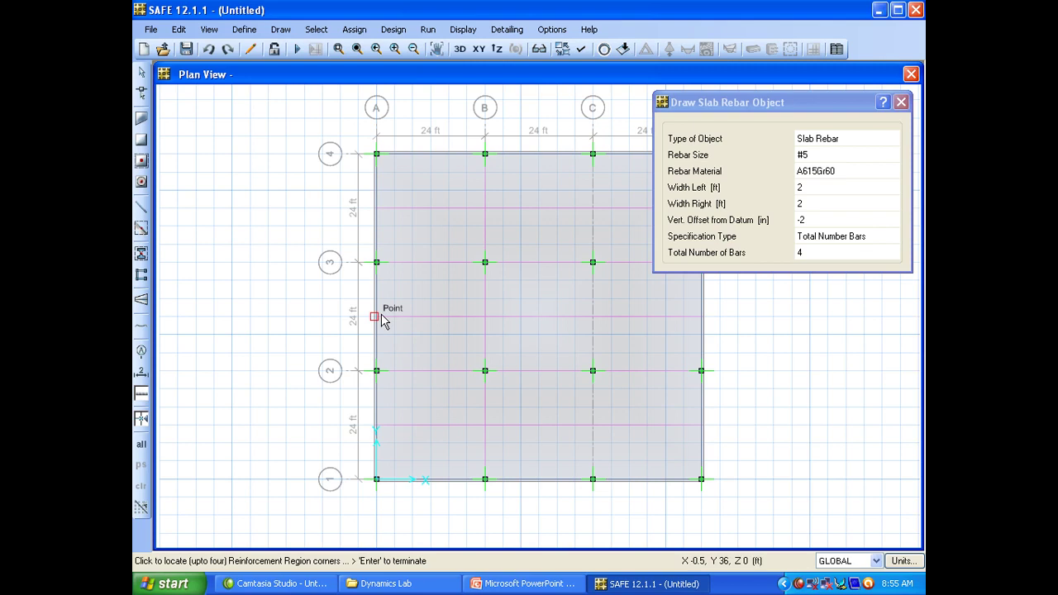
pyautogui.click(814, 159)
pyautogui.click(814, 159)
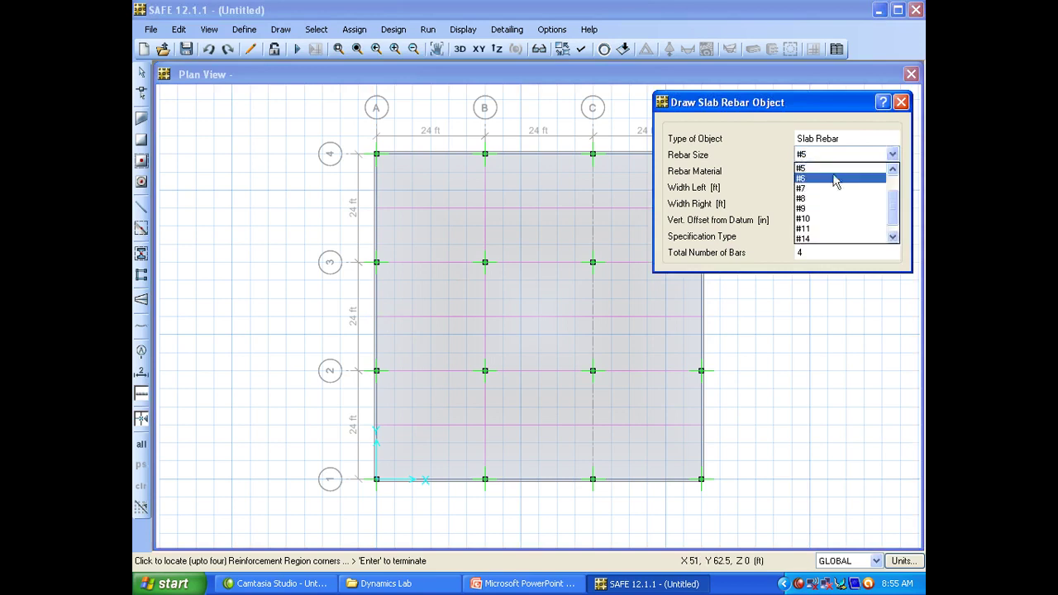
pyautogui.click(894, 171)
pyautogui.click(894, 170)
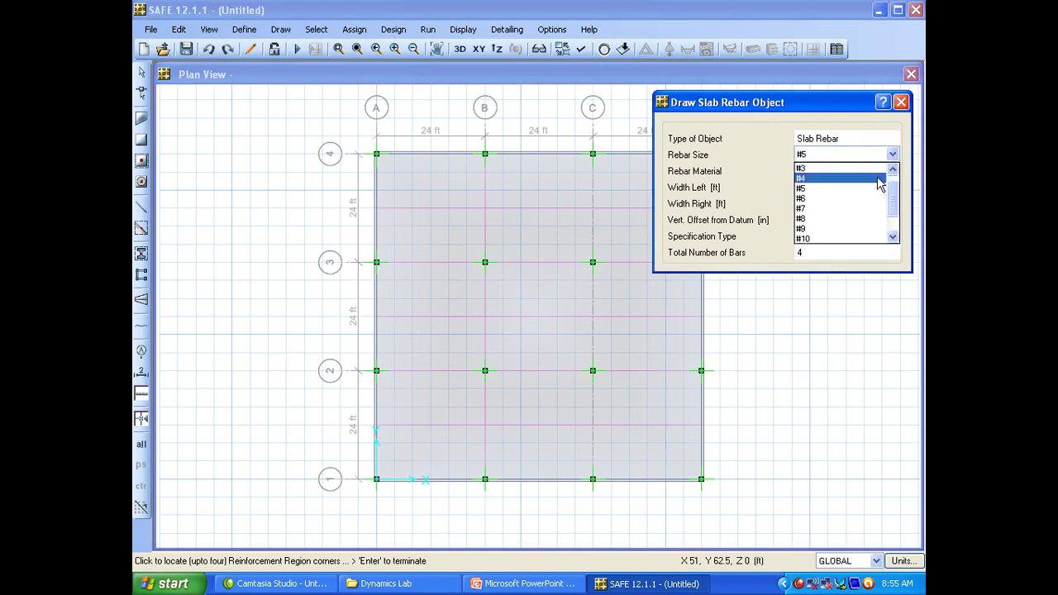
pyautogui.click(881, 183)
pyautogui.click(865, 173)
pyautogui.click(860, 174)
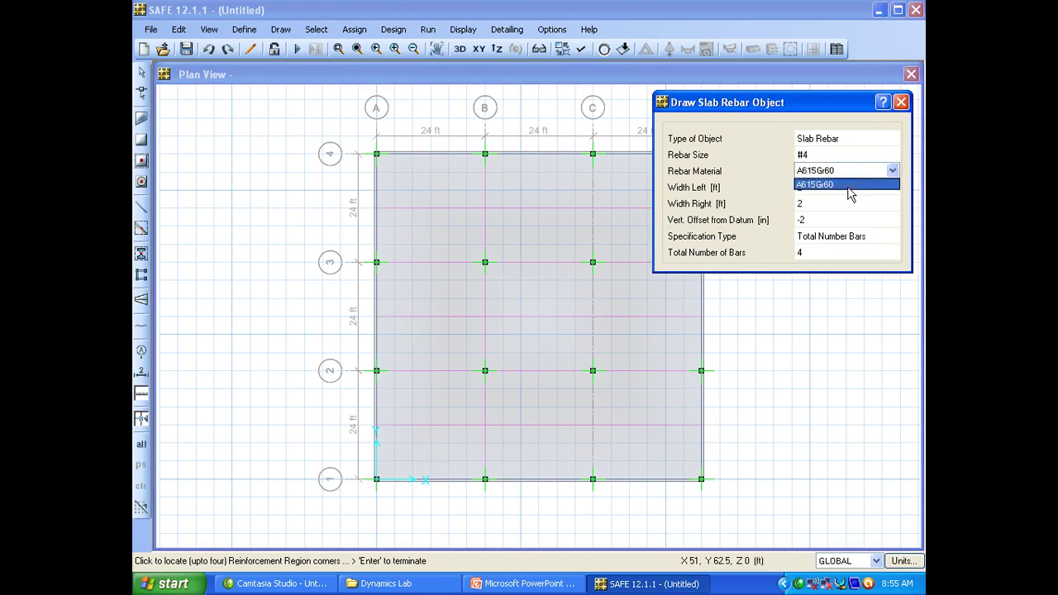
pyautogui.click(850, 194)
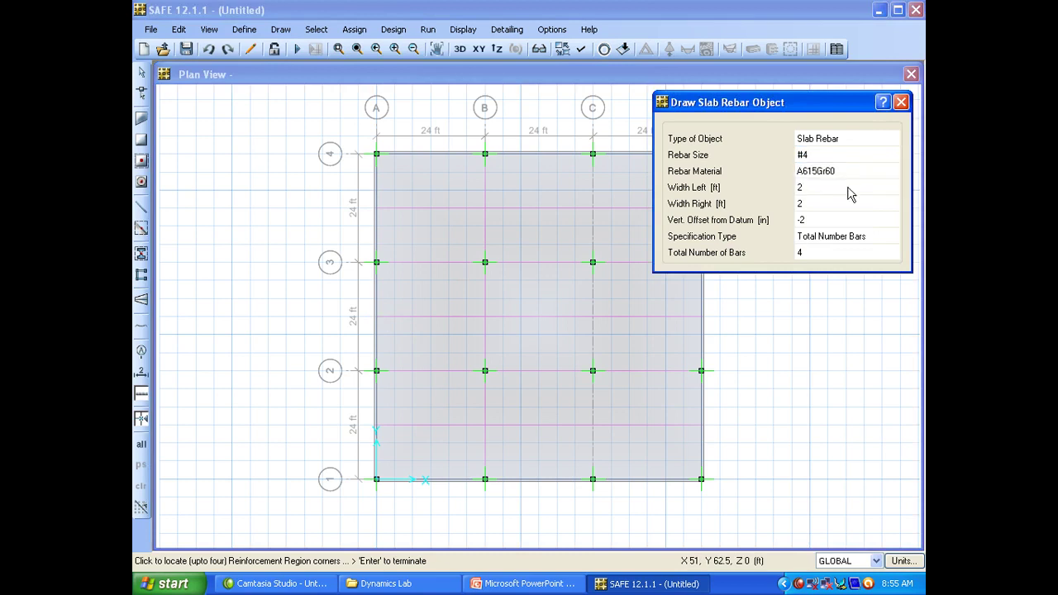
# Set the slab rebar's left and right widths to 3 ft each
pyautogui.click(828, 193)
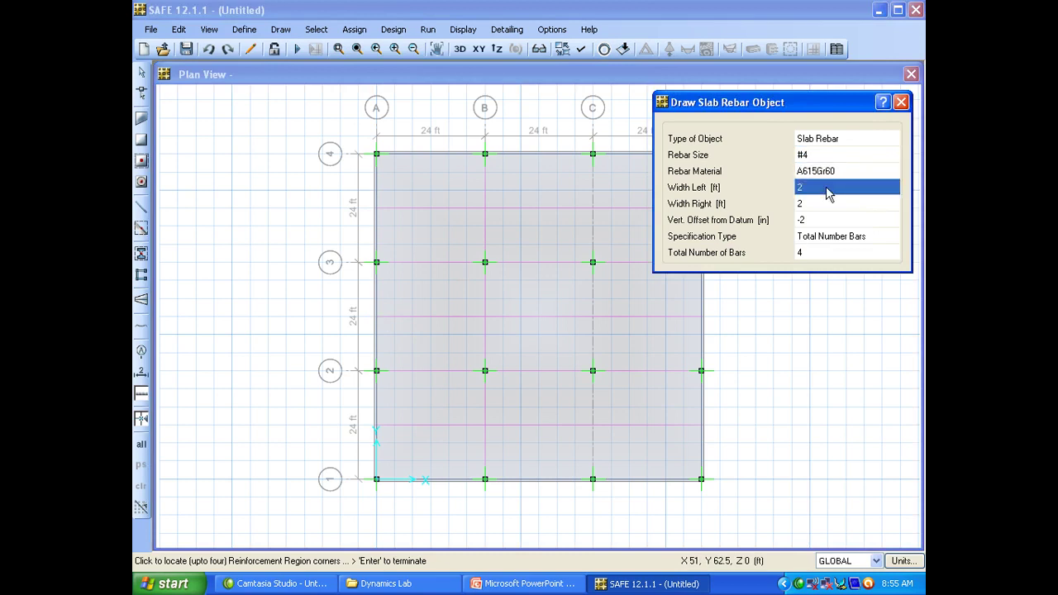
pyautogui.click(825, 204)
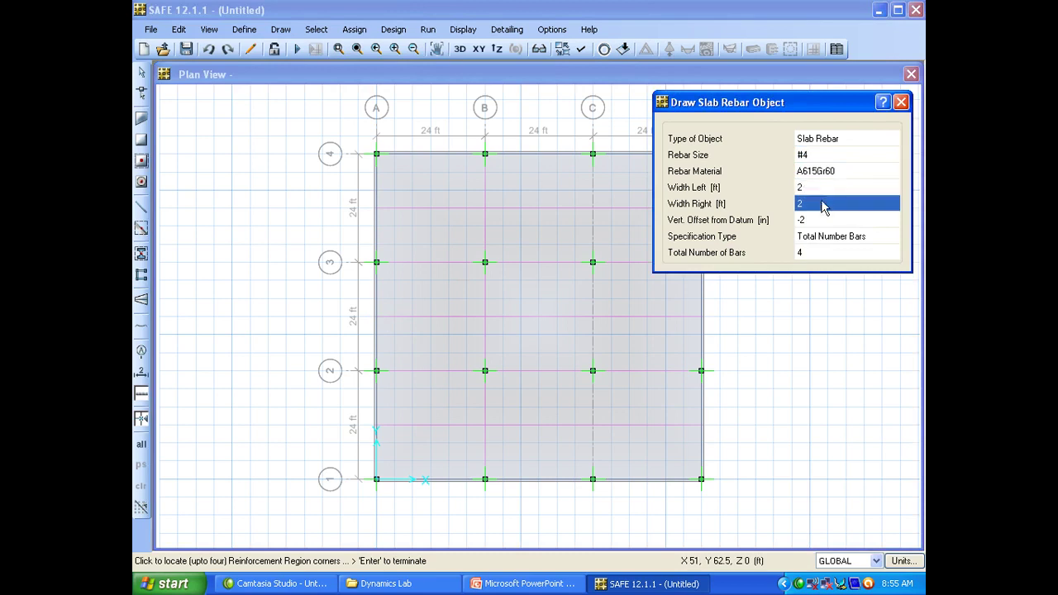
pyautogui.click(814, 189)
pyautogui.click(811, 206)
pyautogui.click(807, 190)
pyautogui.write('3')
pyautogui.click(808, 204)
pyautogui.write('3')
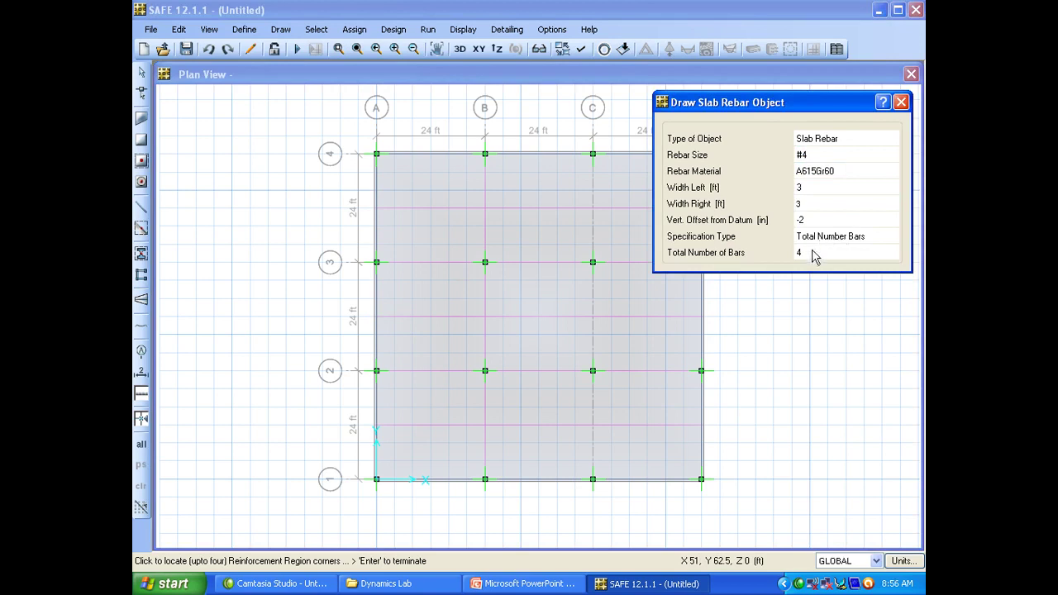
# Set the total number of bars to 8, and switch the specification type to Max. Bar Spacing with a value of 9 in
pyautogui.click(810, 259)
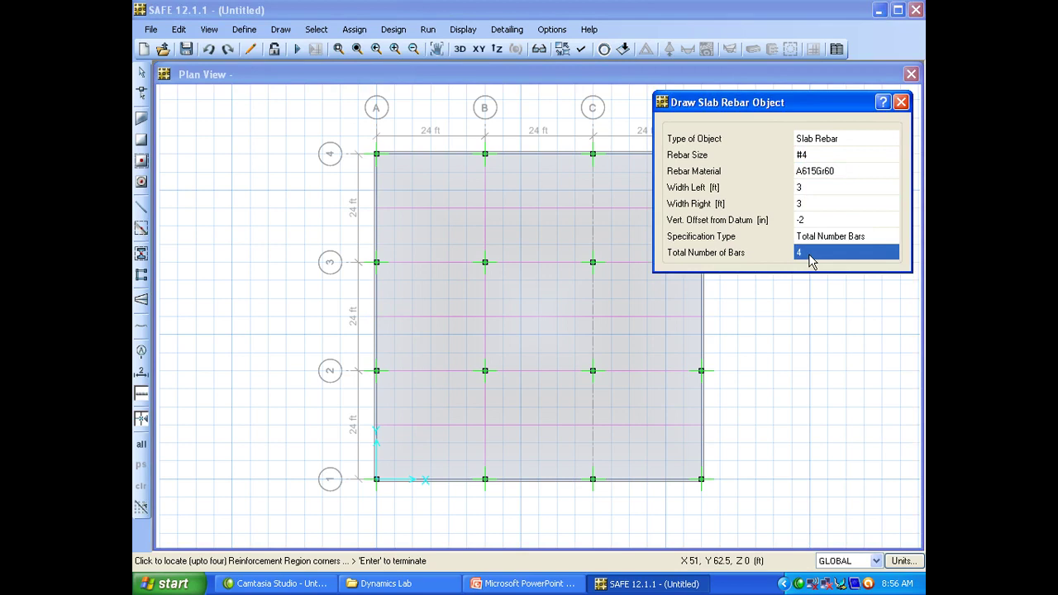
pyautogui.write('8')
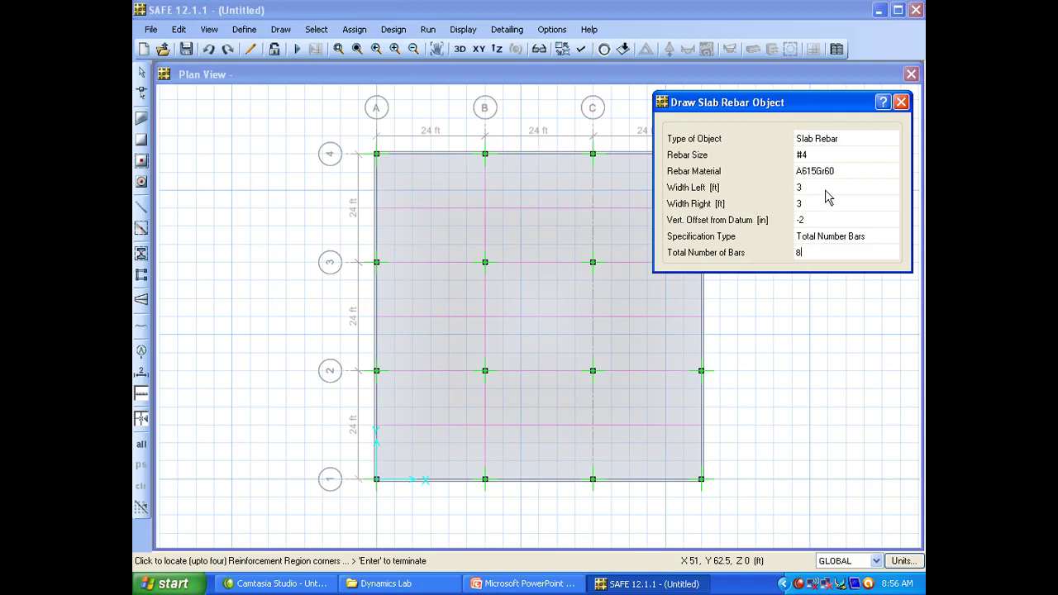
pyautogui.click(860, 237)
pyautogui.click(859, 238)
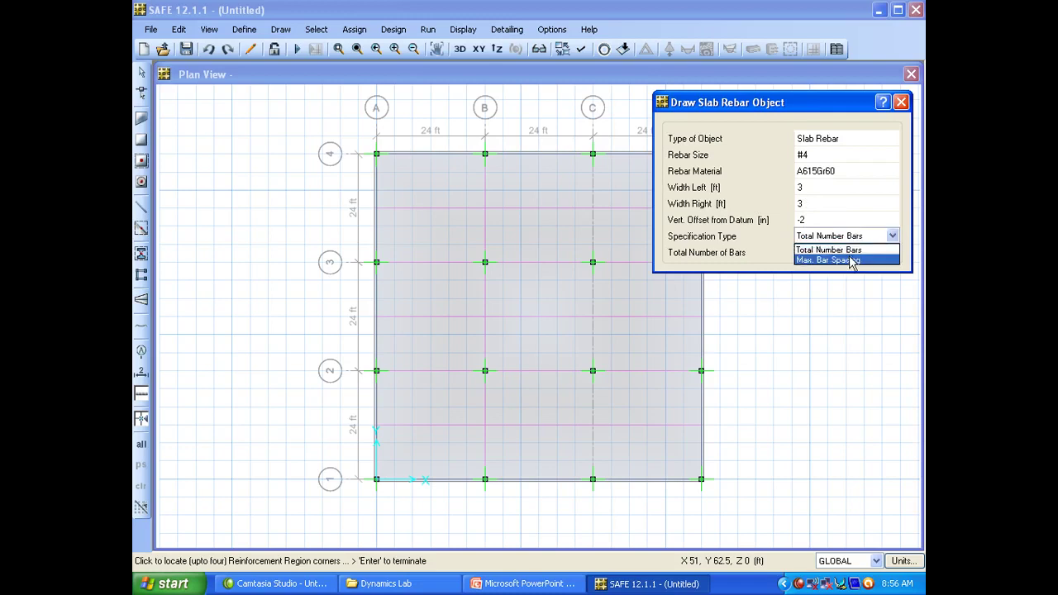
pyautogui.click(853, 261)
pyautogui.click(827, 256)
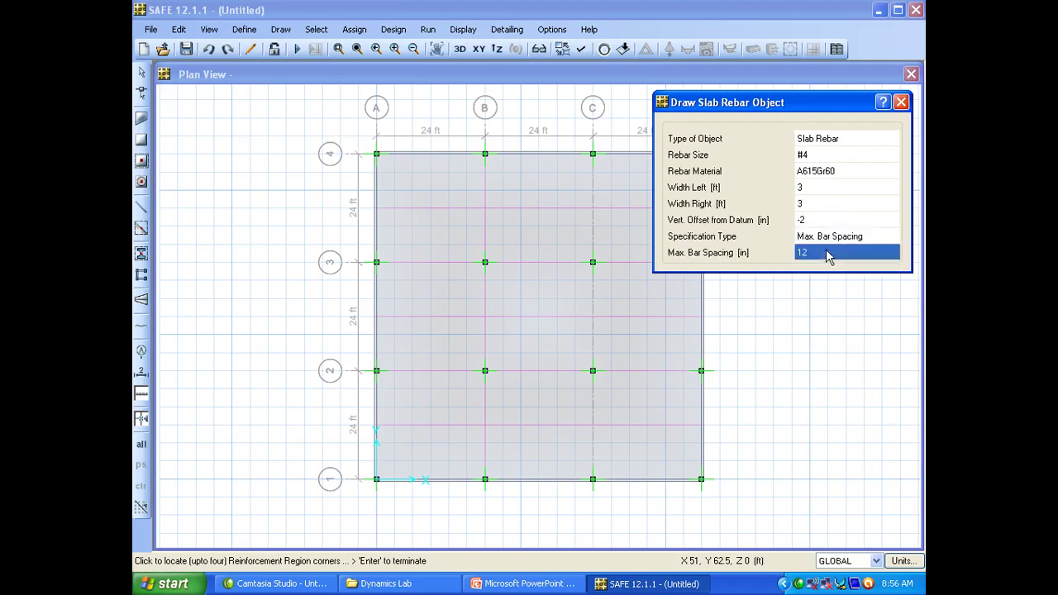
pyautogui.write('9')
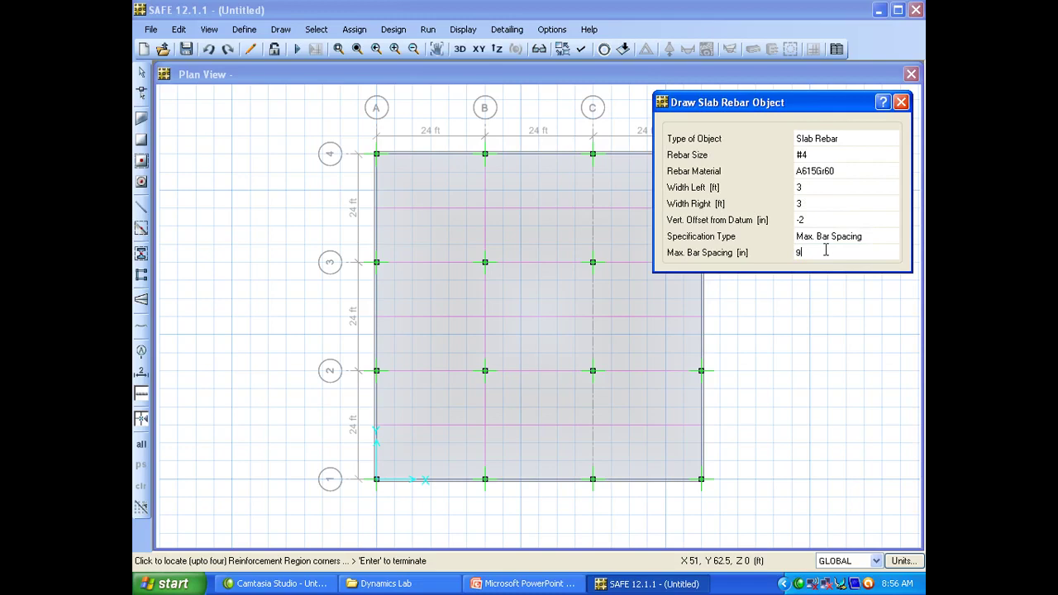
# Draw the slab rebar object midway between grid lines 2 and 3, from the slab edge at grid A to grid D
pyautogui.click(375, 318)
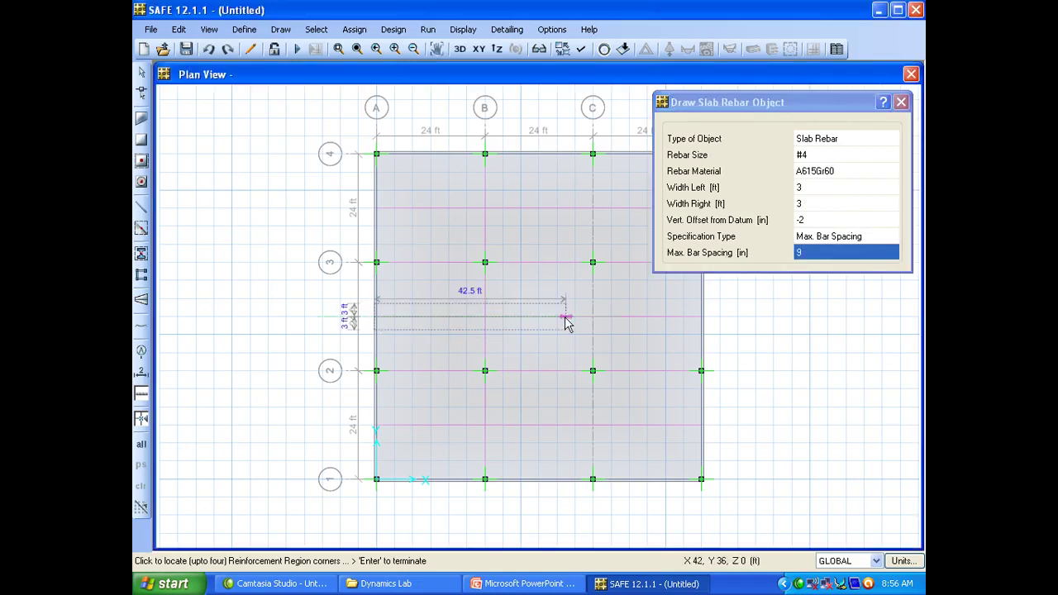
pyautogui.click(701, 318)
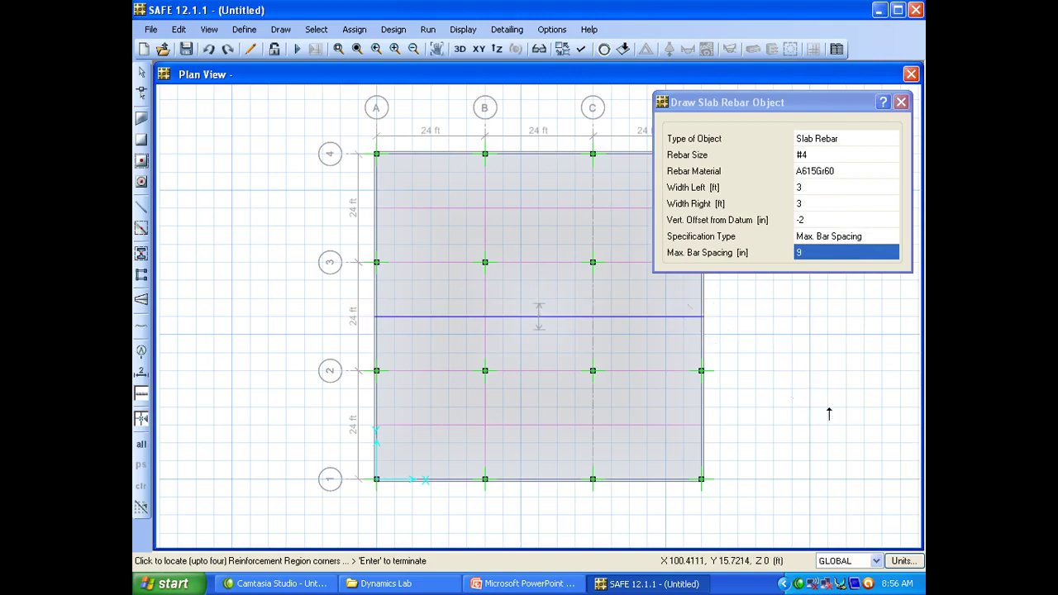
# Examine the design properties of the middle strip that overlaps the new slab rebar, without making changes
pyautogui.rightClick(514, 317)
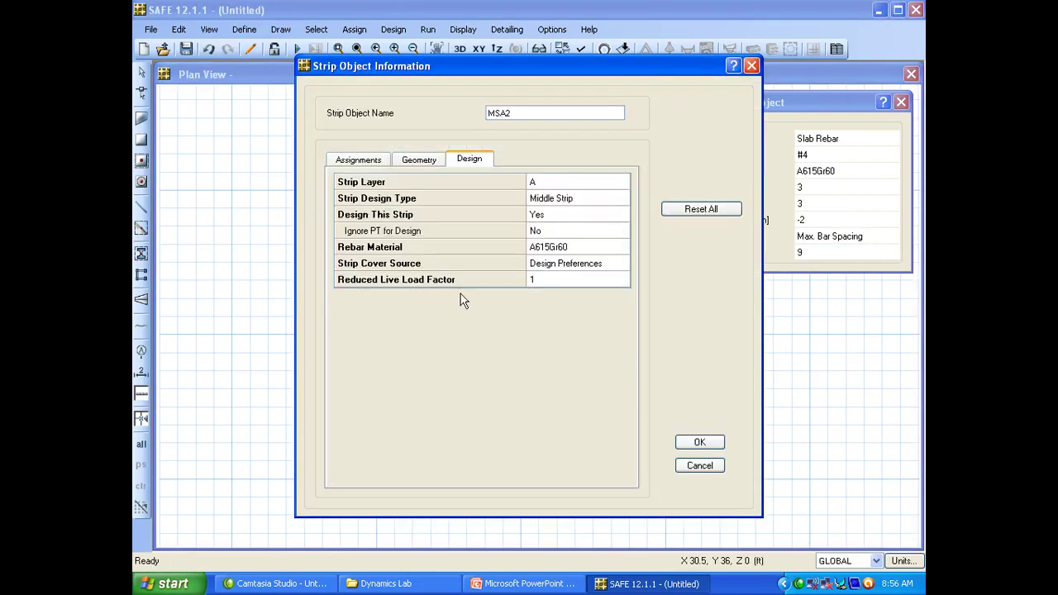
pyautogui.click(700, 466)
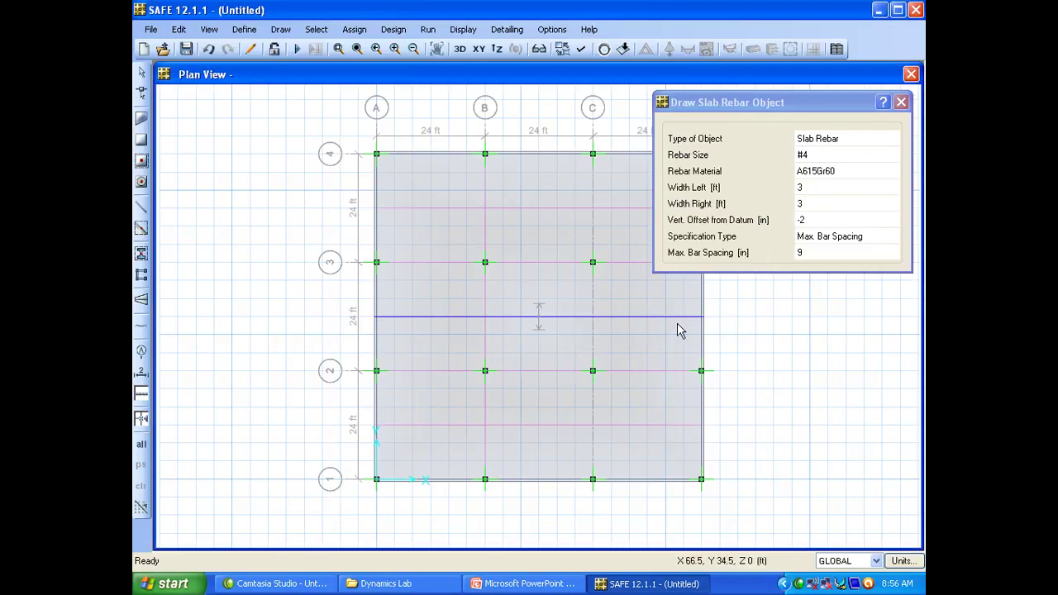
pyautogui.rightClick(625, 318)
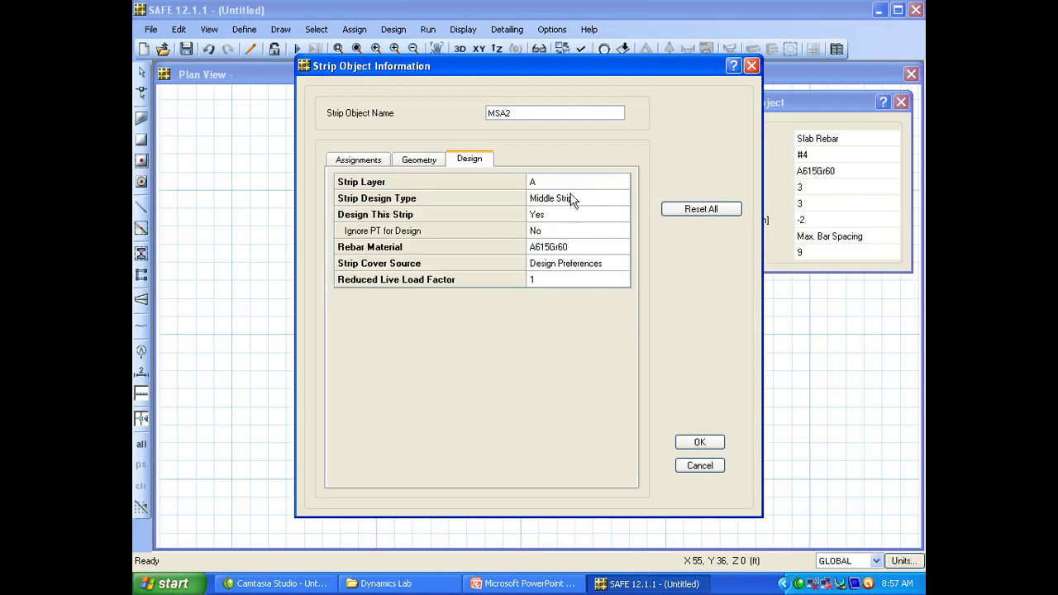
pyautogui.click(699, 465)
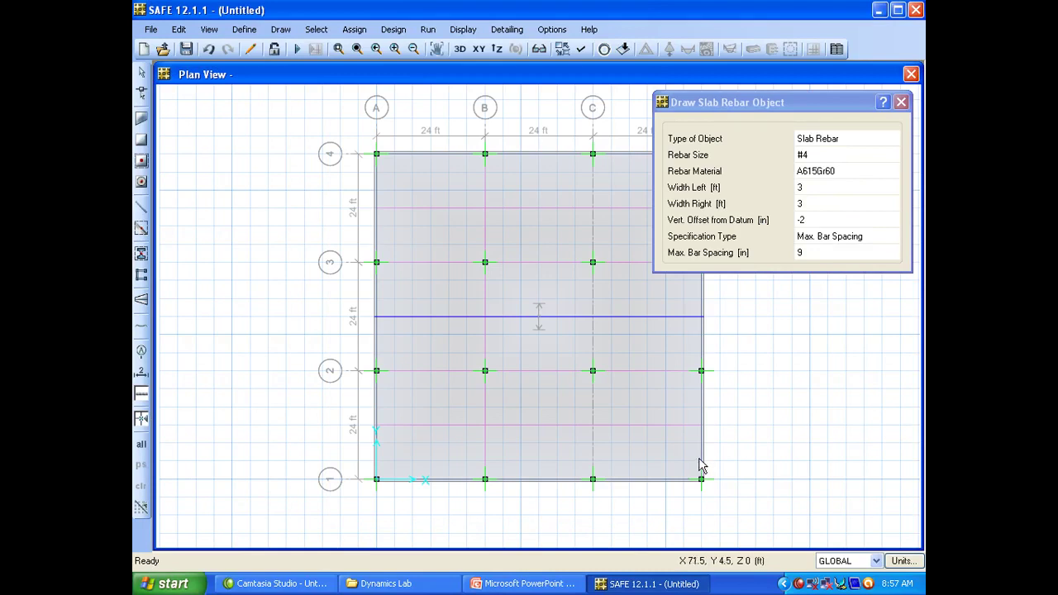
# Pick the slab rebar from the overlapping objects, review its geometry and assignments, and end the slab rebar drawing
pyautogui.keyDown('ctrl'); pyautogui.click(507, 323); pyautogui.keyUp('ctrl')
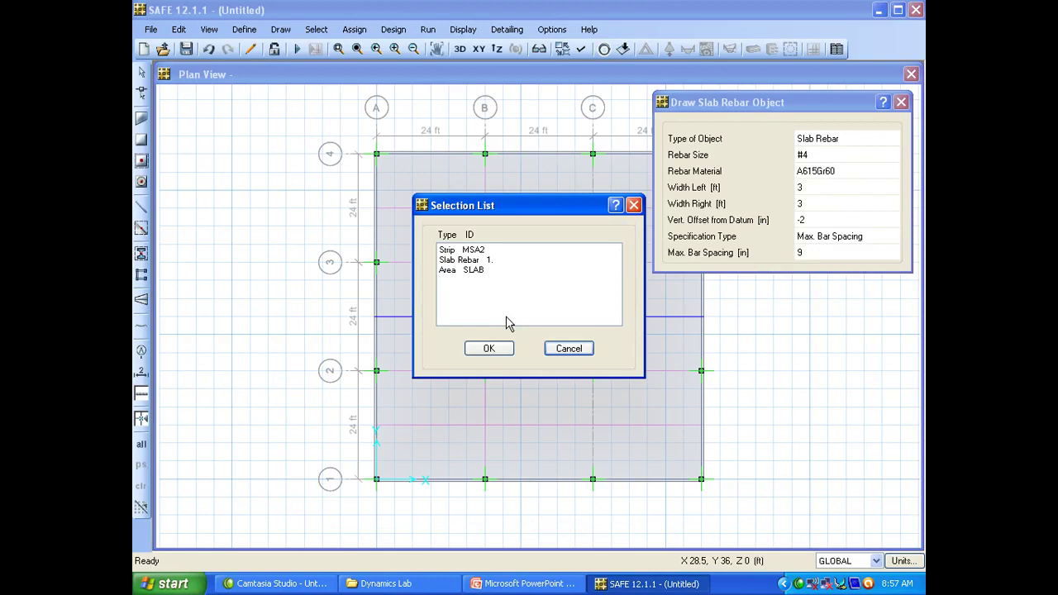
pyautogui.click(463, 261)
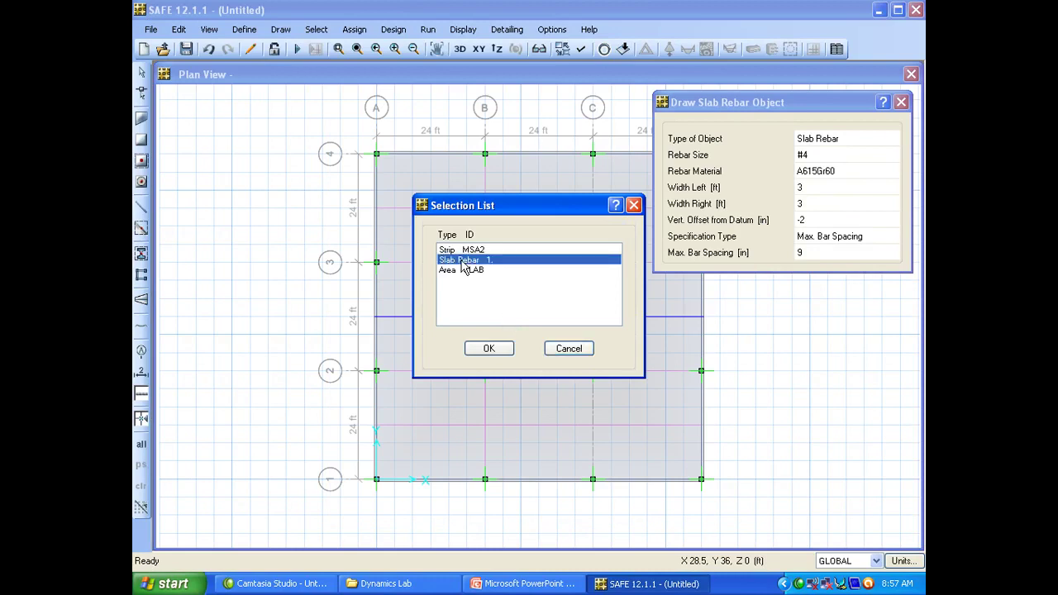
pyautogui.click(492, 351)
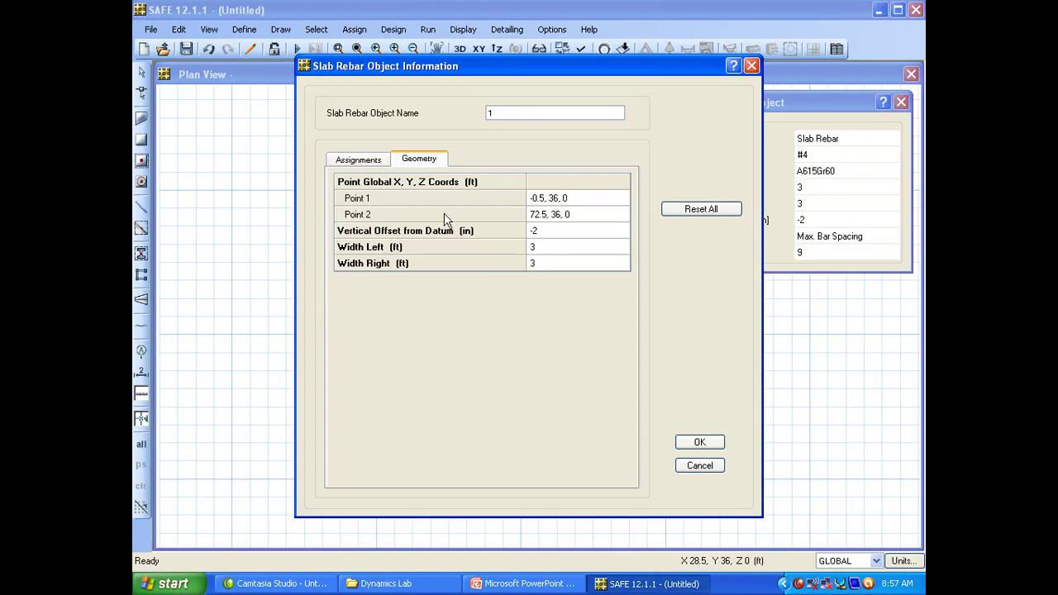
pyautogui.click(358, 159)
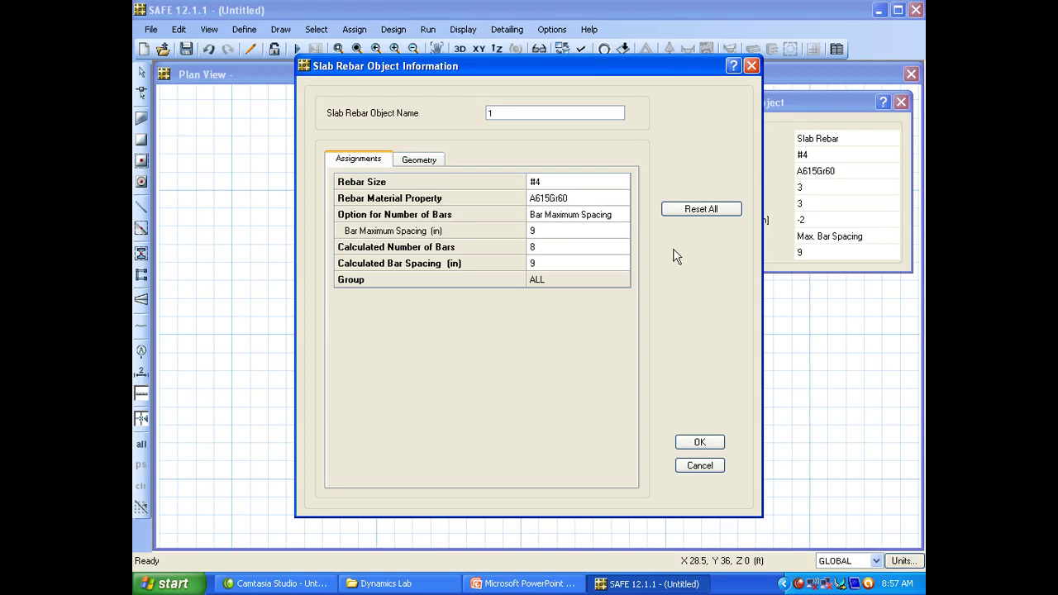
pyautogui.click(693, 443)
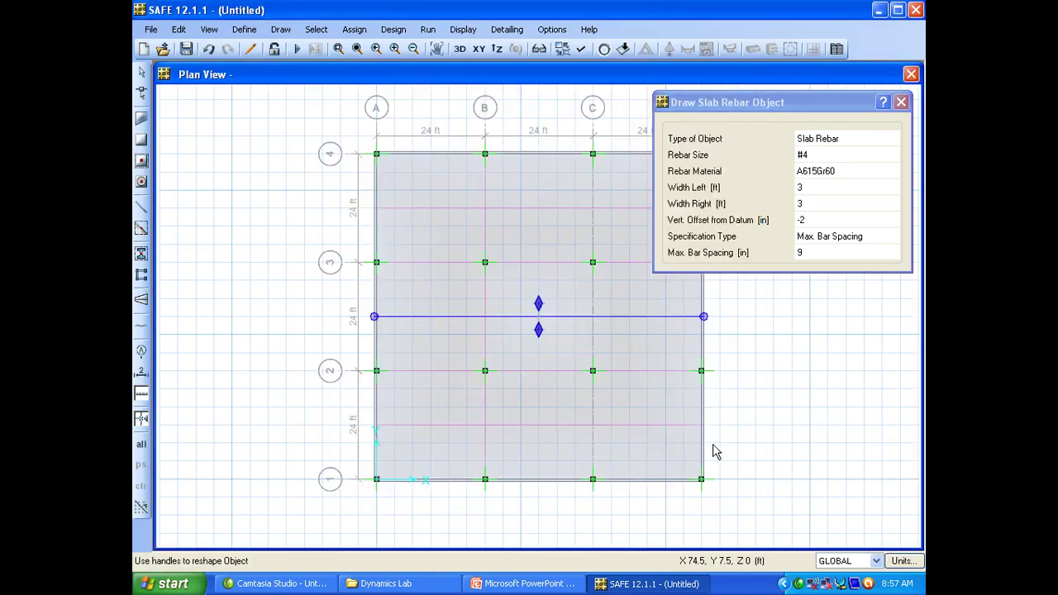
pyautogui.click(901, 101)
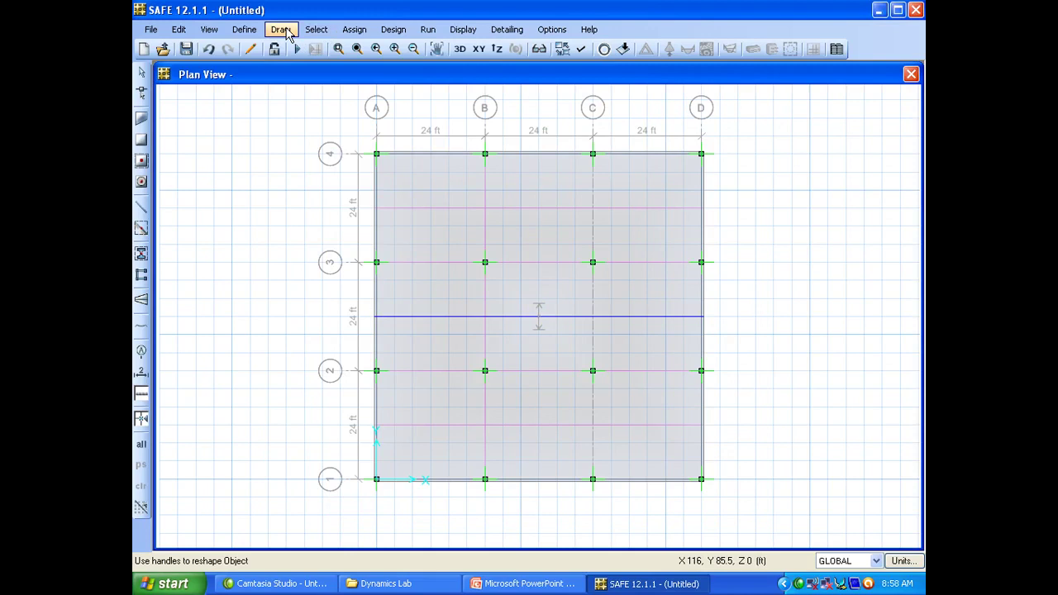
# Select the slab rebar for reshaping and examine its end and width handles up close
pyautogui.click(529, 316)
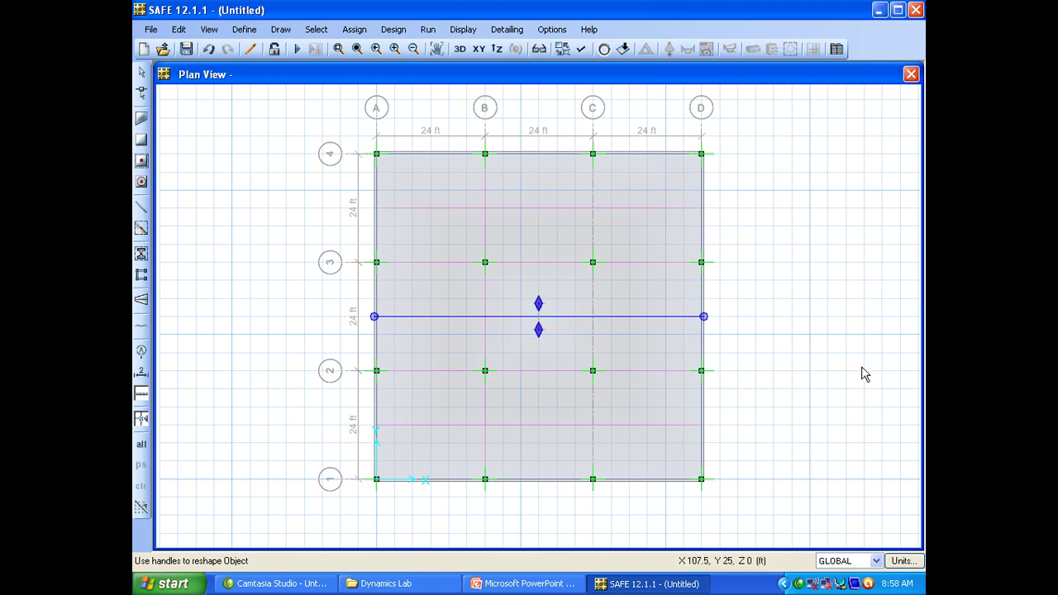
pyautogui.scroll(1, 859, 370)
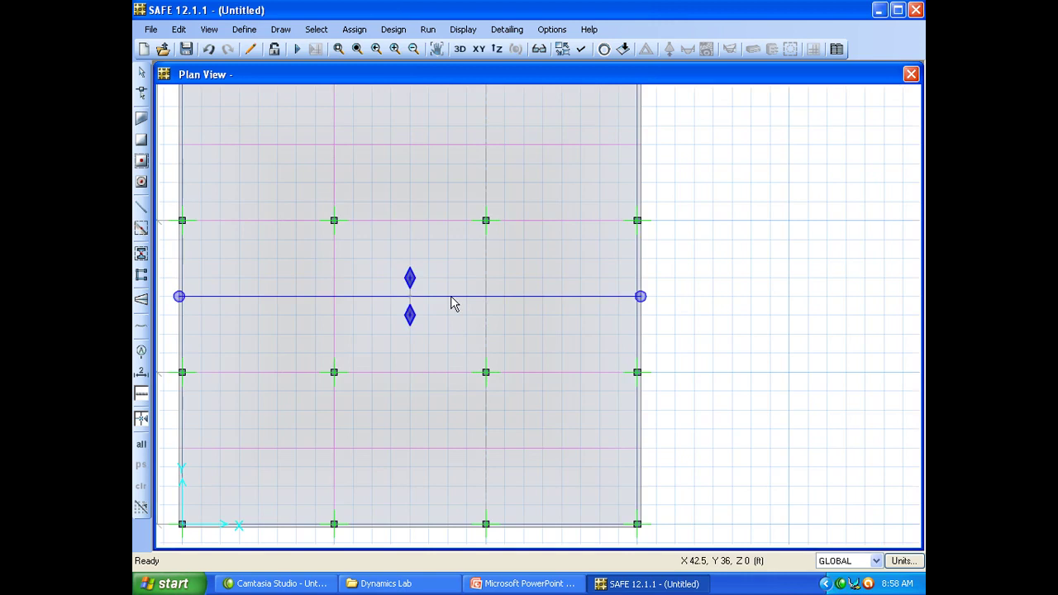
pyautogui.click(416, 321)
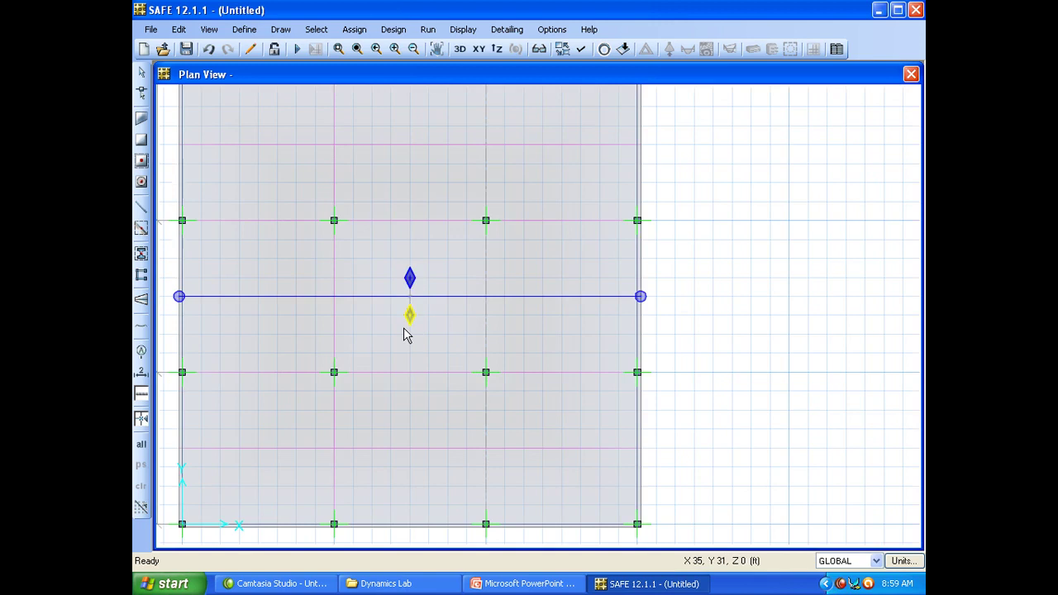
pyautogui.click(409, 297)
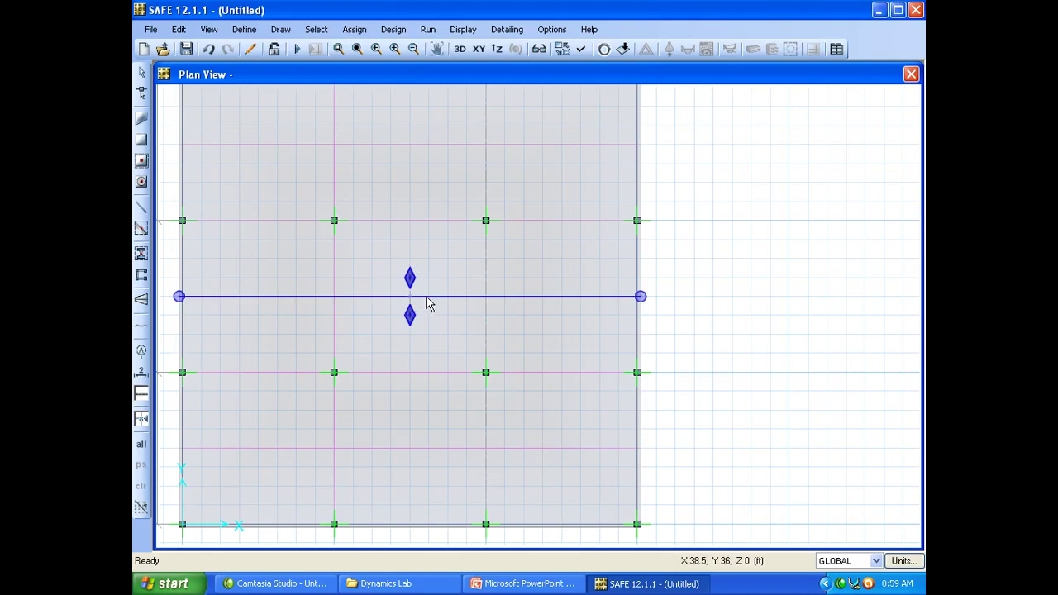
# Reopen the slab rebar's object information, inspect its left and right width settings, and cancel without changes
pyautogui.keyDown('ctrl'); pyautogui.click(427, 304); pyautogui.keyUp('ctrl')
pyautogui.click(459, 259)
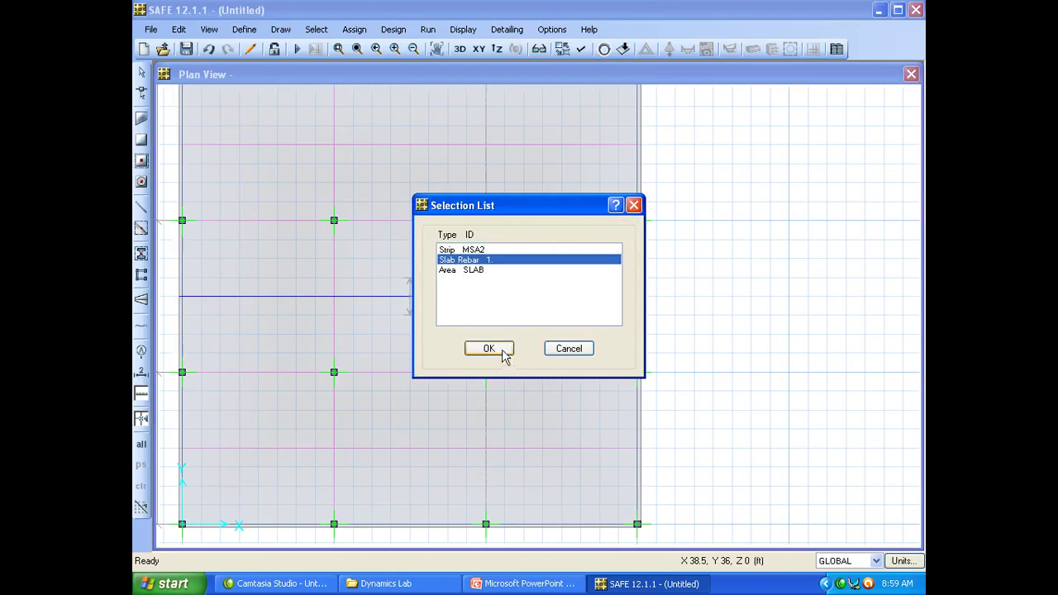
pyautogui.click(489, 350)
pyautogui.doubleClick(541, 248)
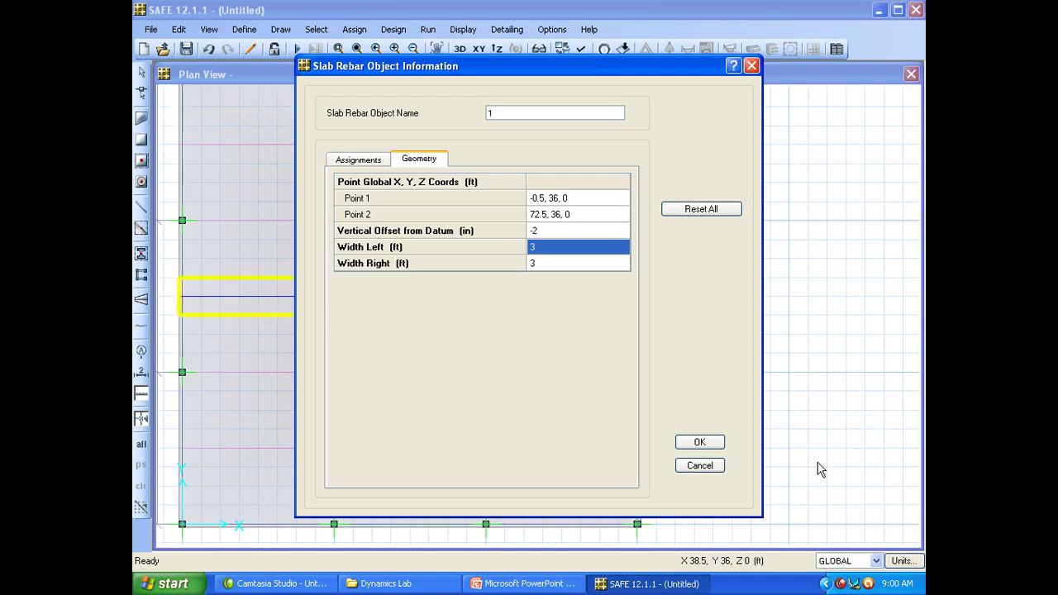
pyautogui.click(699, 467)
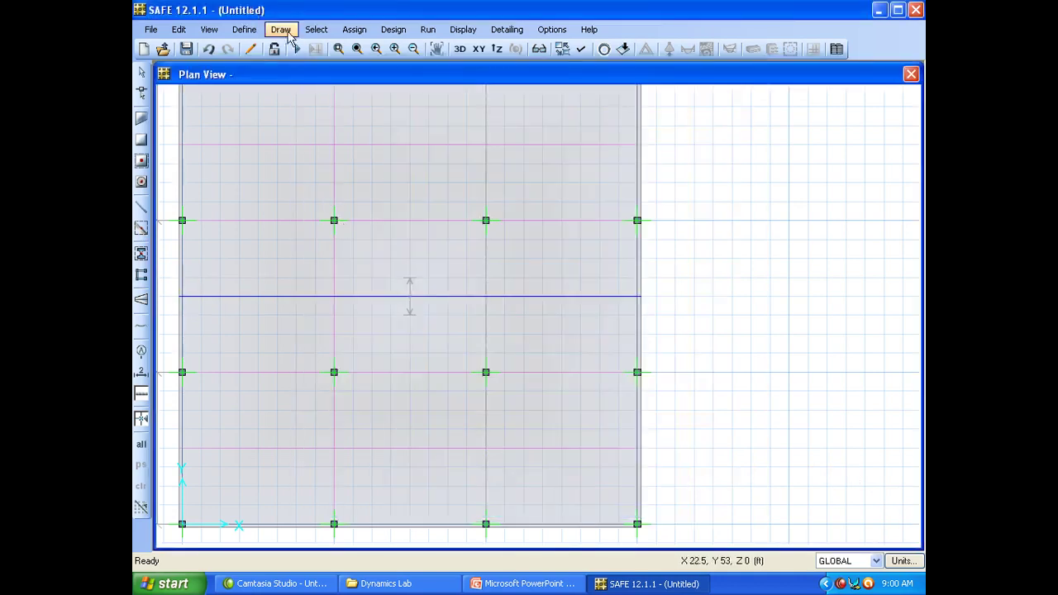
pyautogui.click(281, 30)
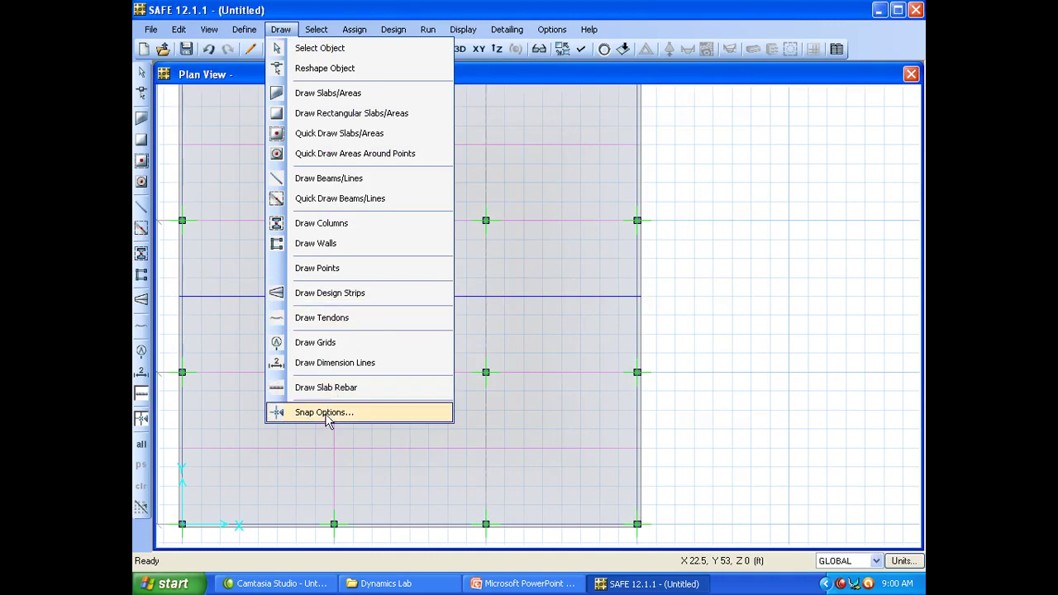
pyautogui.click(178, 43)
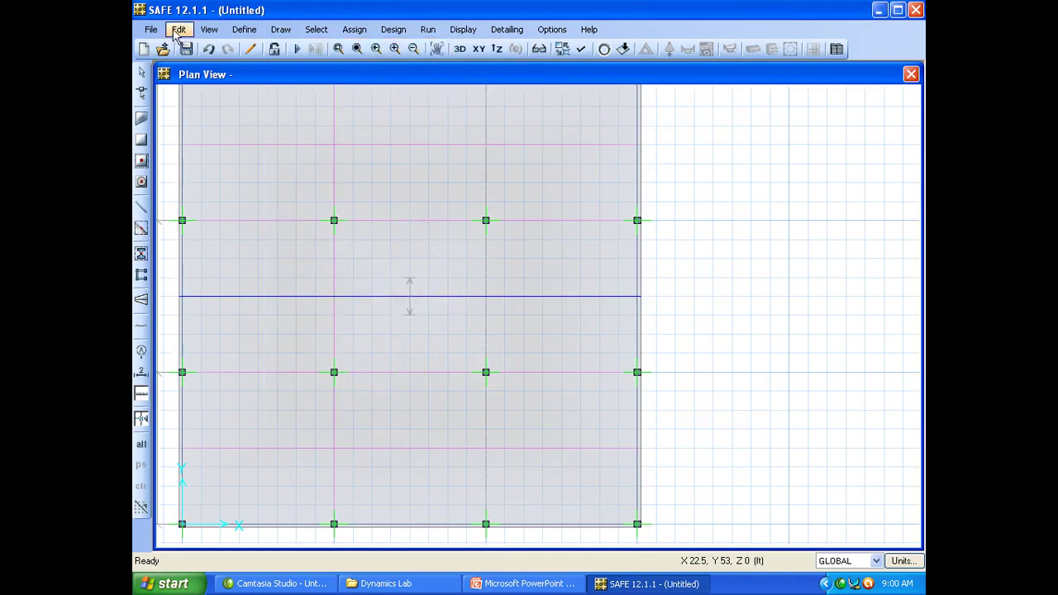
pyautogui.click(156, 33)
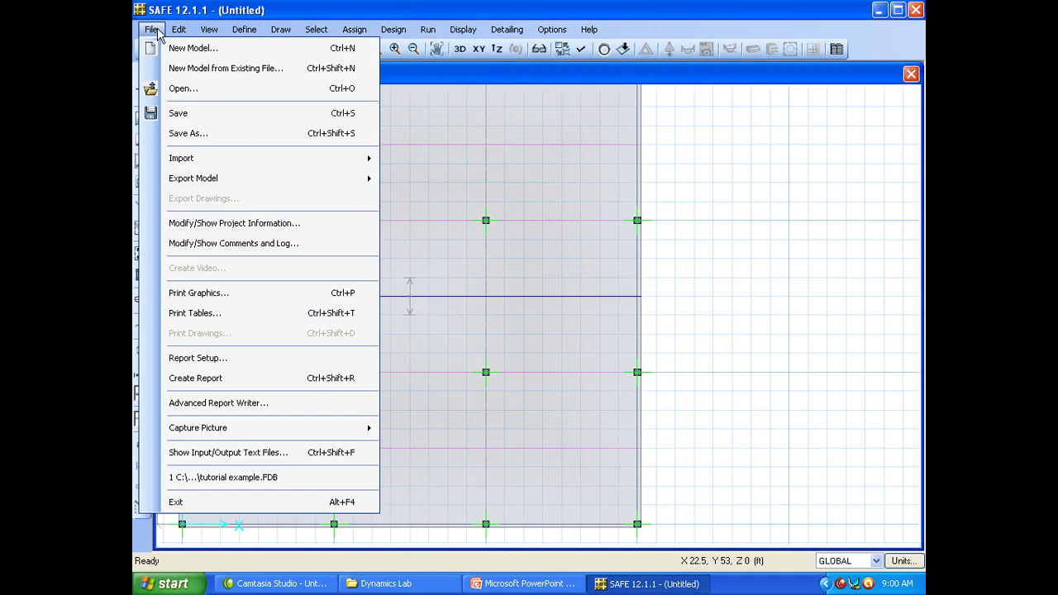
pyautogui.click(153, 32)
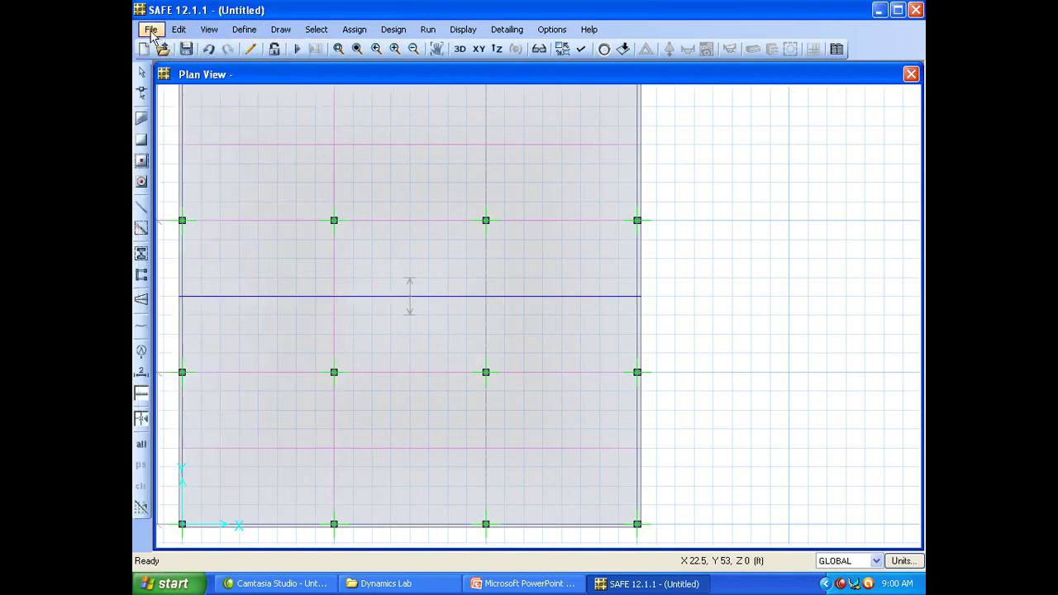
# Save the model as 123 in the SAFE Files folder
pyautogui.click(151, 32)
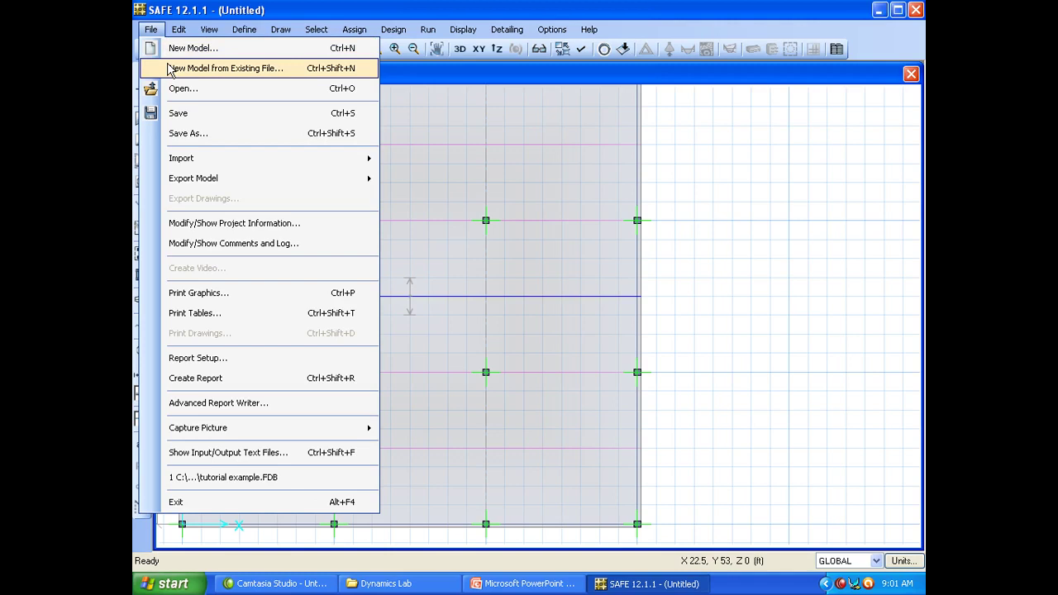
pyautogui.click(214, 67)
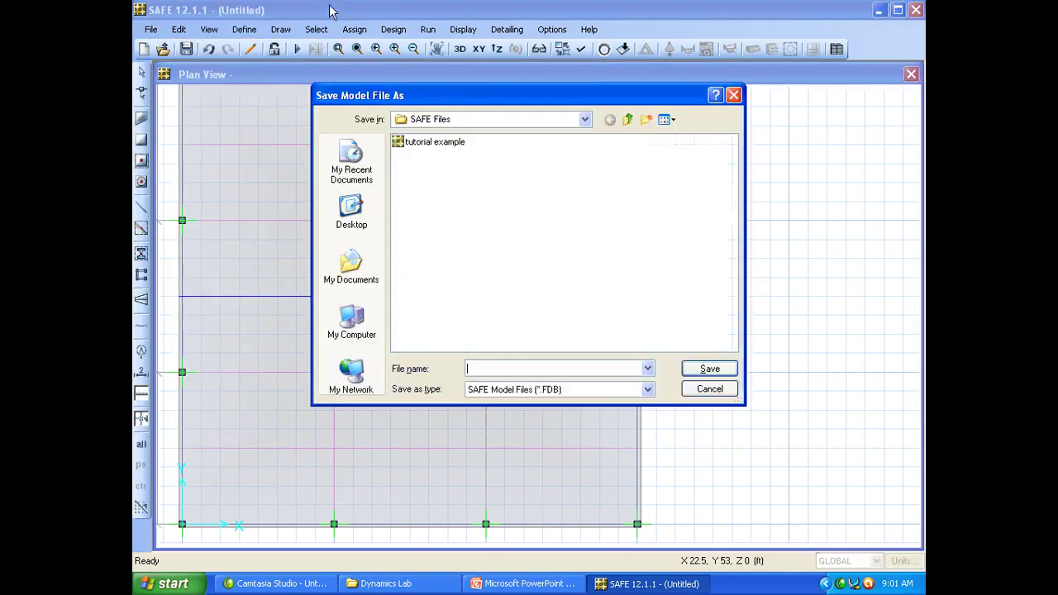
pyautogui.click(503, 368)
pyautogui.write('123')
pyautogui.click(720, 372)
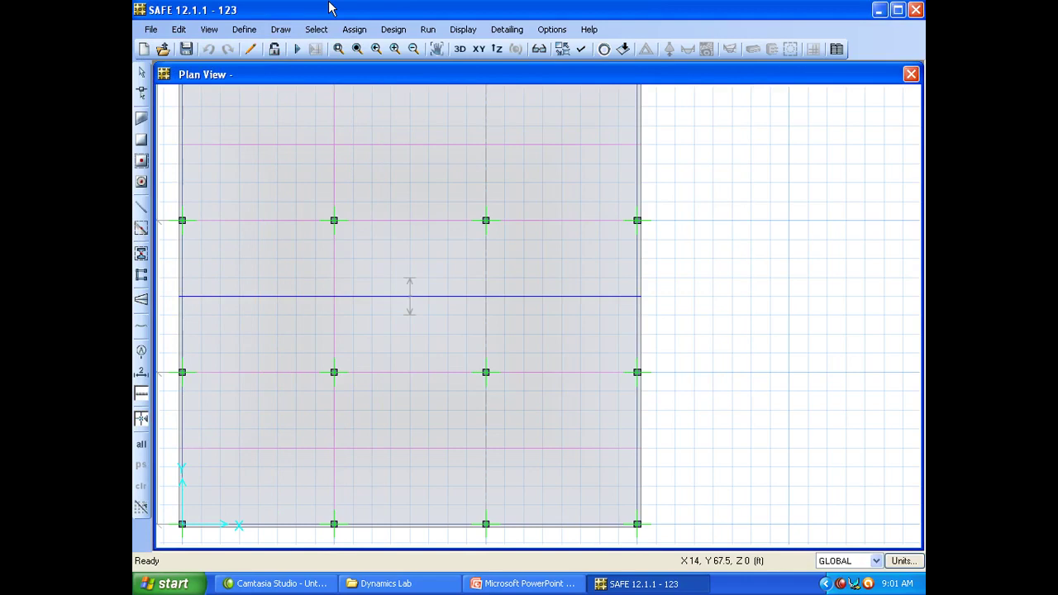
# Start a new model from the existing file 123, and close the New Model Initialization dialog
pyautogui.click(152, 30)
pyautogui.click(151, 30)
pyautogui.click(152, 30)
pyautogui.click(165, 70)
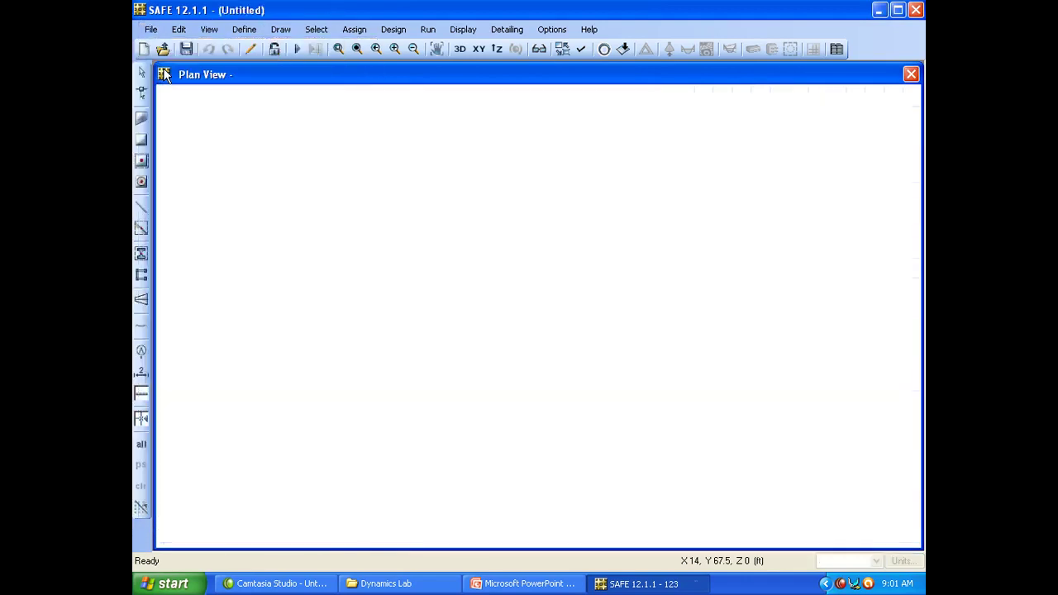
pyautogui.click(409, 143)
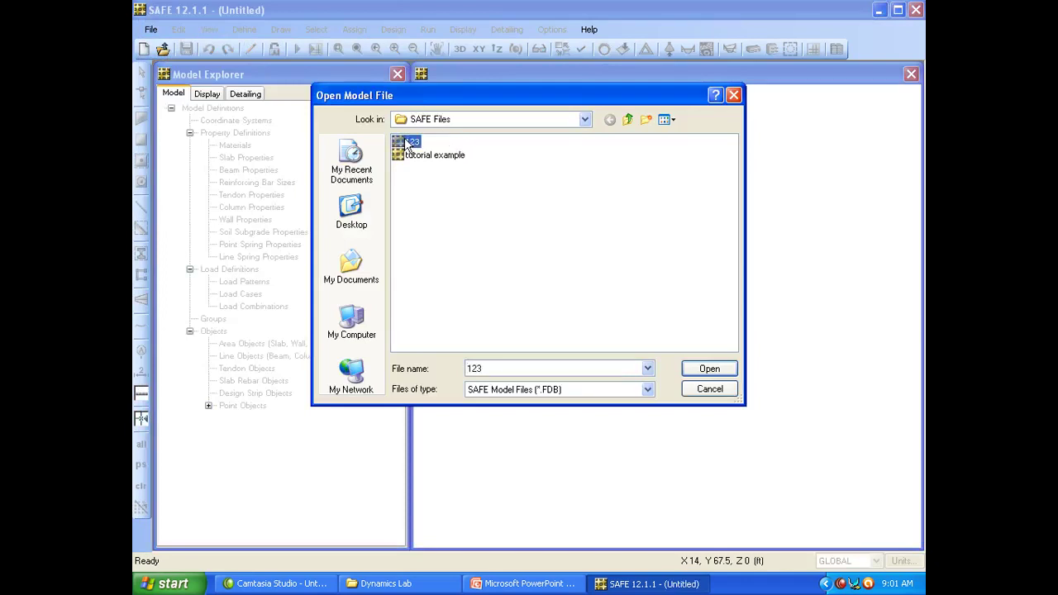
pyautogui.click(710, 370)
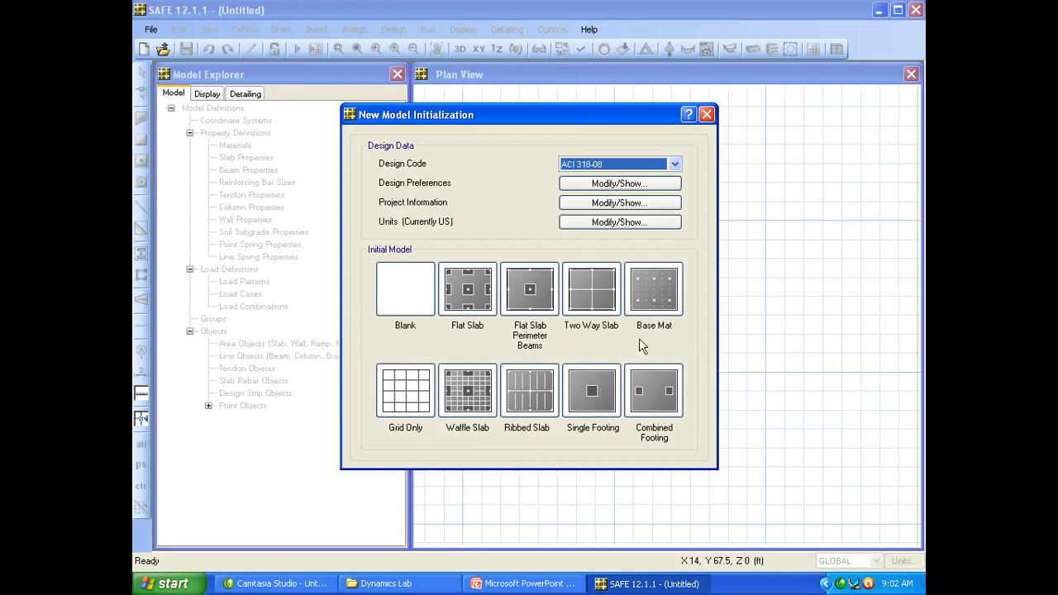
pyautogui.click(707, 114)
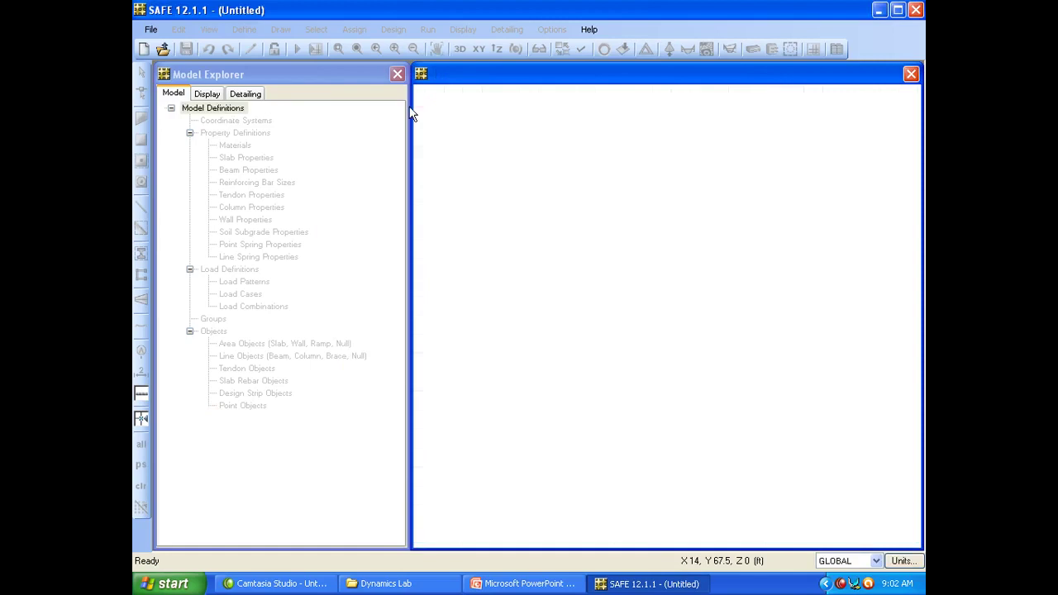